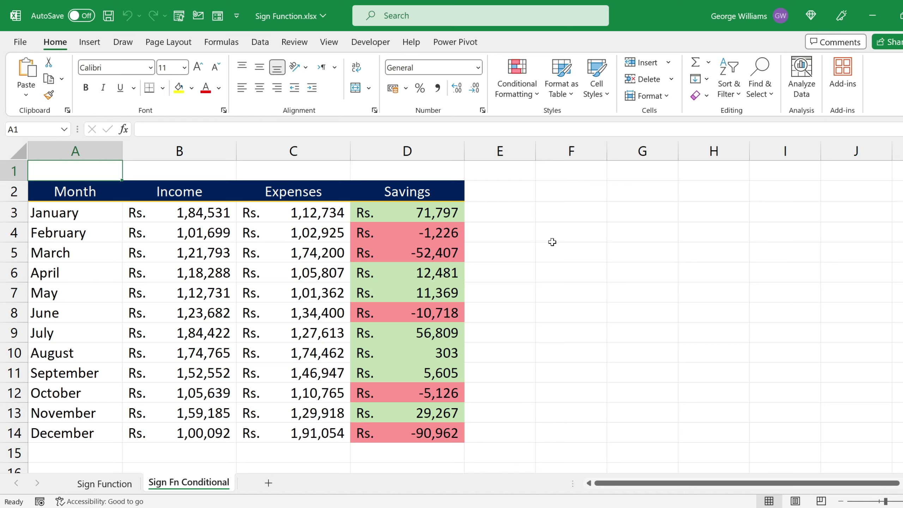
Recalculate the sheet with F9 so the random Income and Expenses figures regenerate.
key("F9")
key("F9")
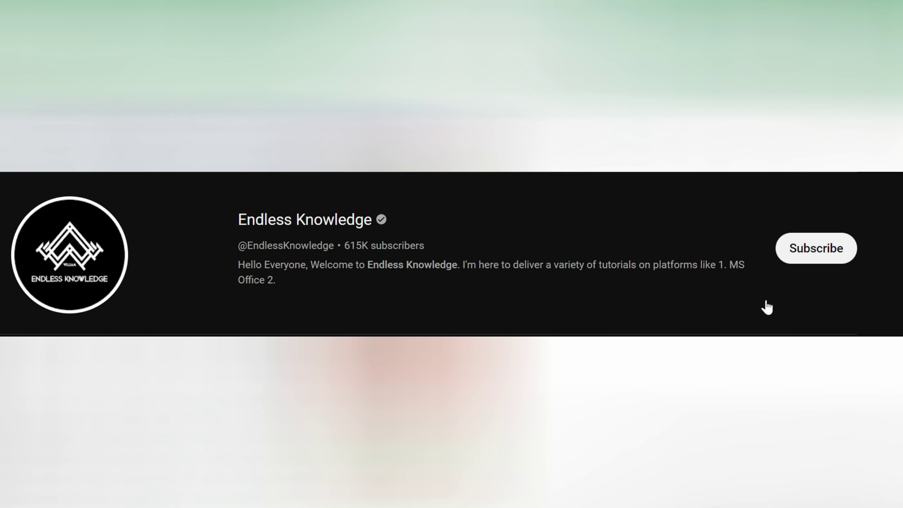
Subscribe to the Endless Knowledge channel and set its notifications to All.
left_click(792, 261)
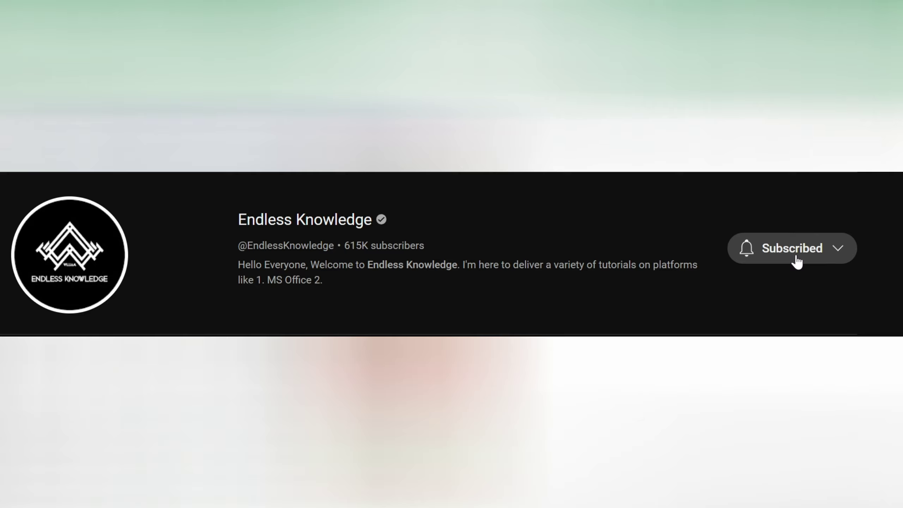
left_click(747, 248)
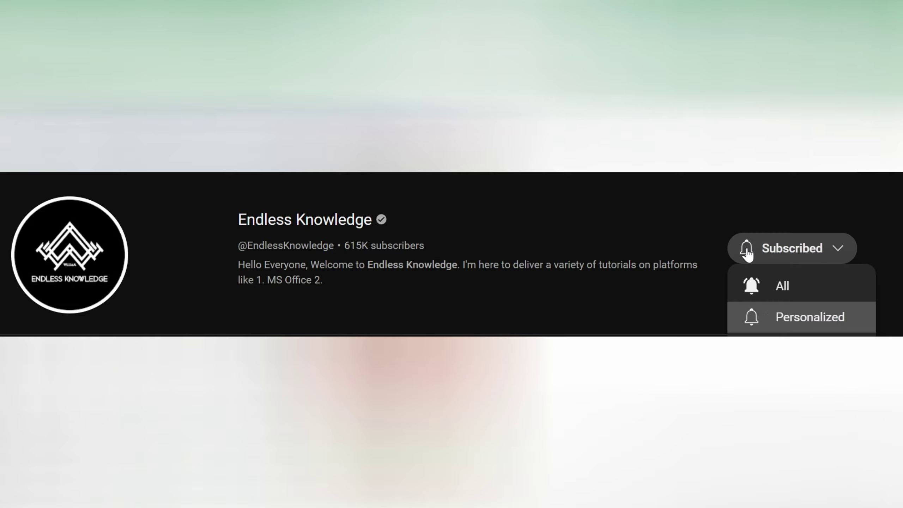
left_click(800, 292)
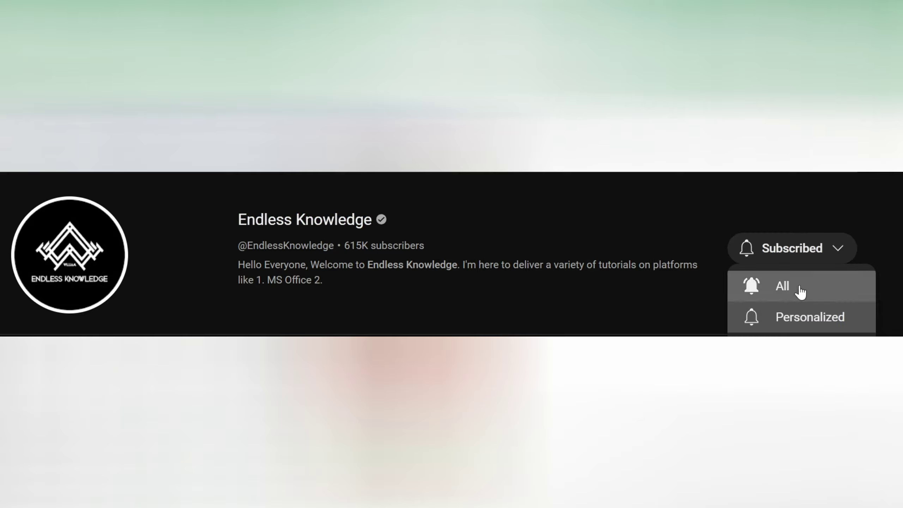
left_click(800, 291)
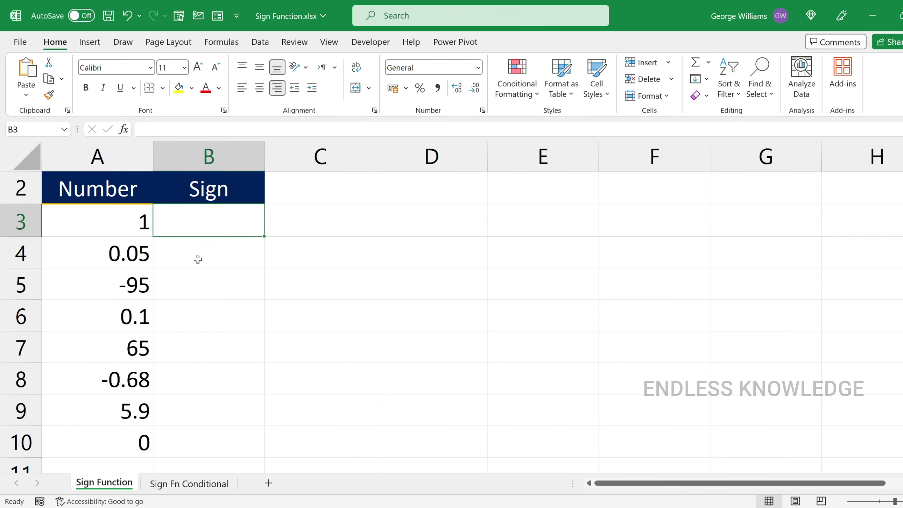
type("=si")
key("Tab")
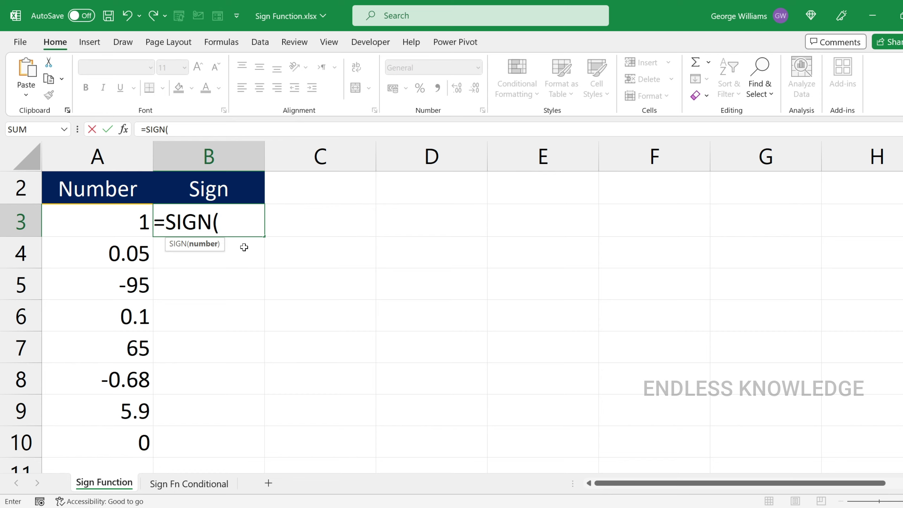
key("Escape")
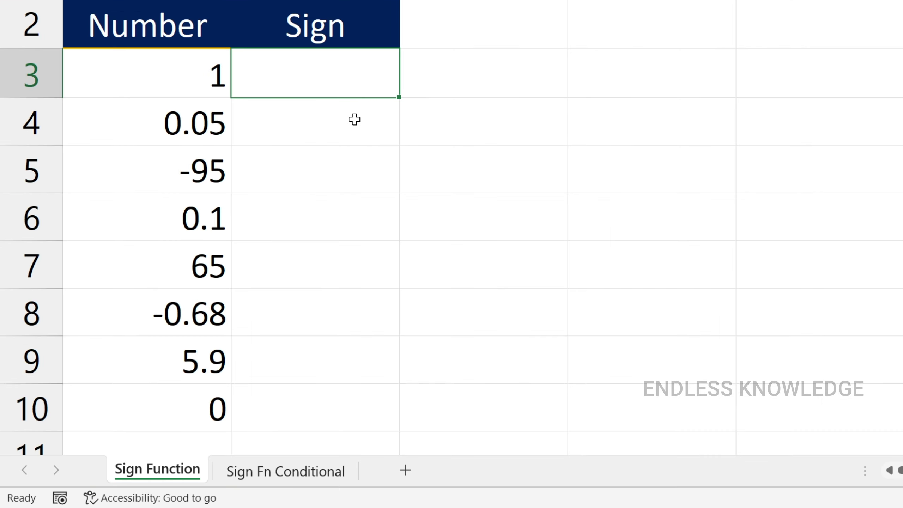
left_click_drag(197, 76, 176, 400)
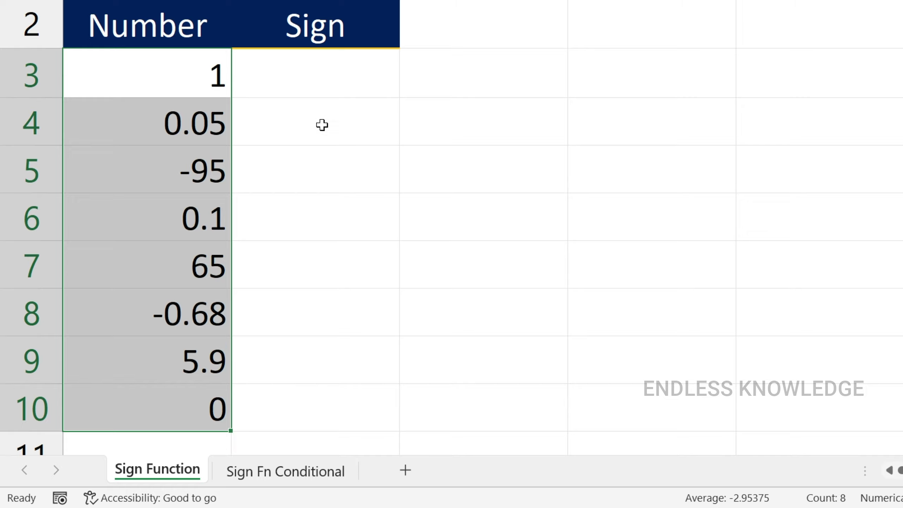
left_click(334, 72)
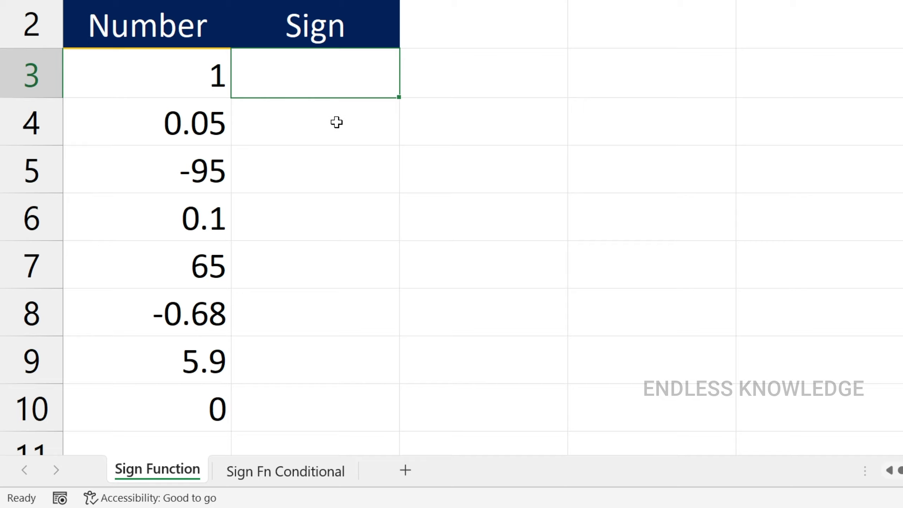
Enter =SIGN(A3) in B3 and fill it down to B10, giving 1, 1, -1, 1, 1, -1, 1, 0.
type("=s")
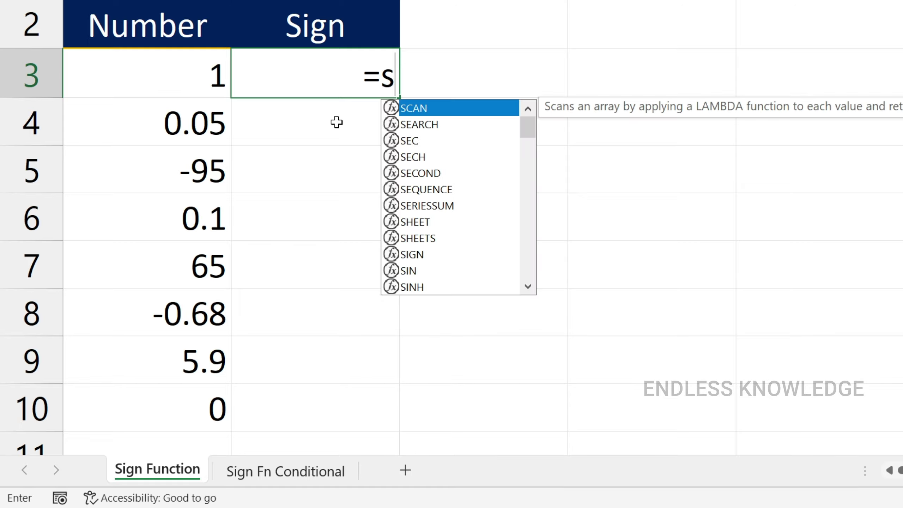
type("i")
key("Tab")
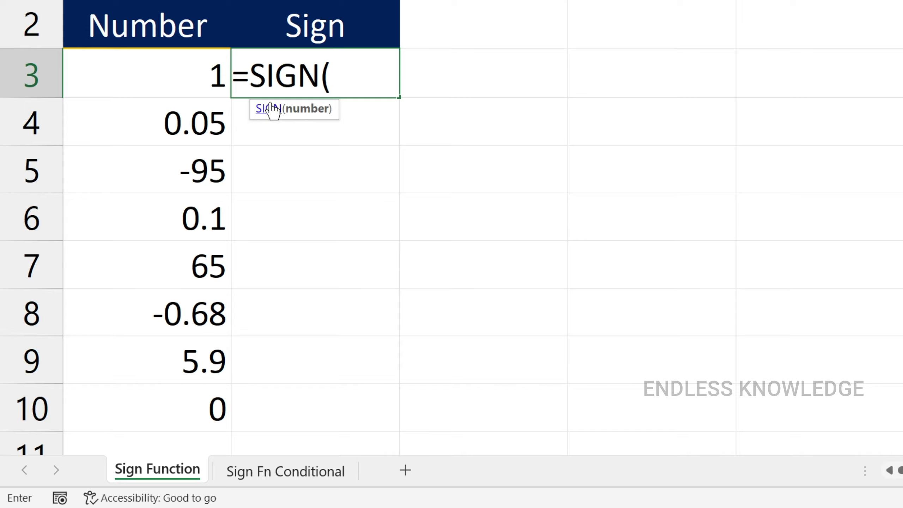
left_click(196, 70)
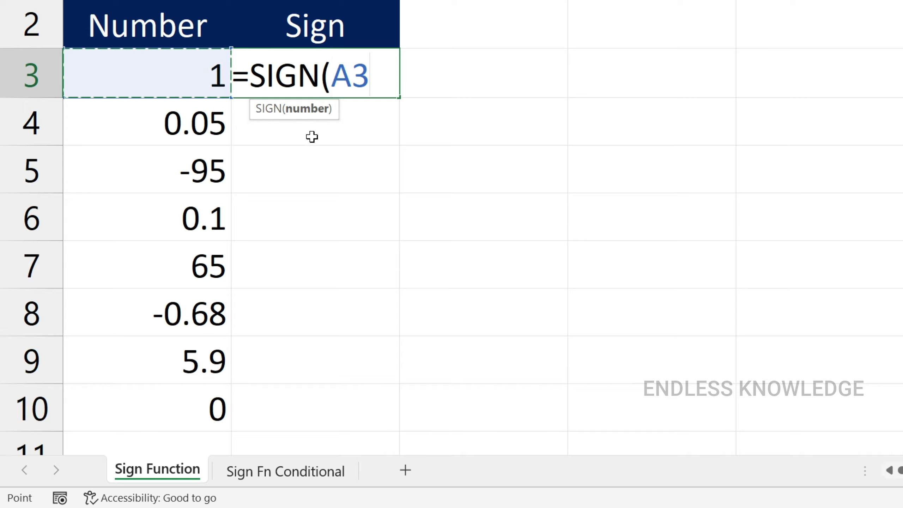
type(")")
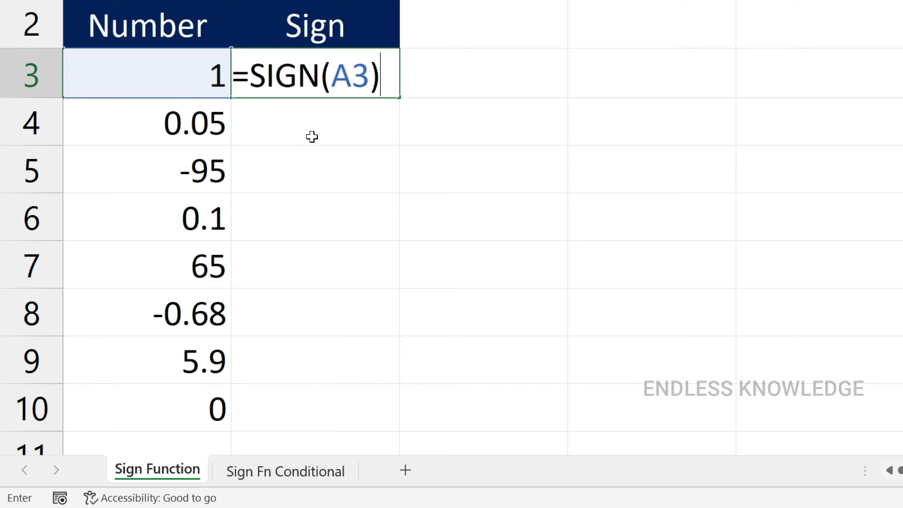
key("Return")
left_click(389, 73)
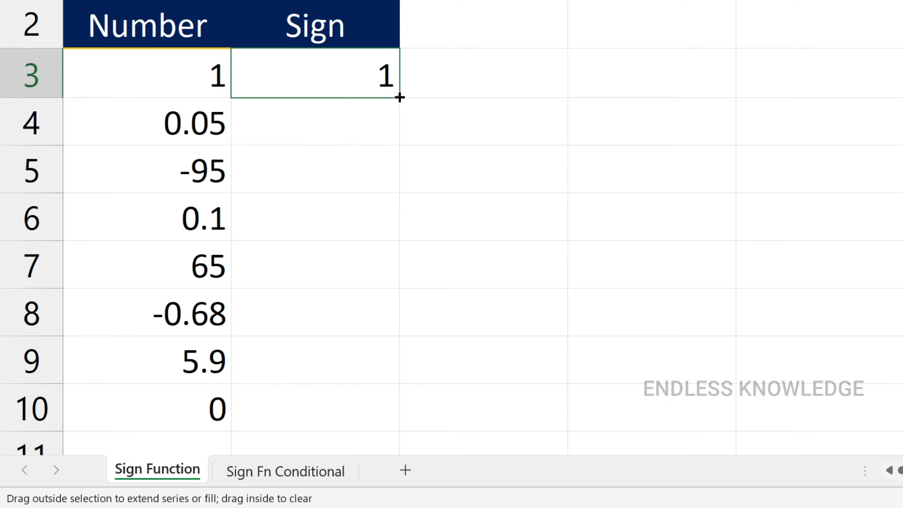
double_click(399, 96)
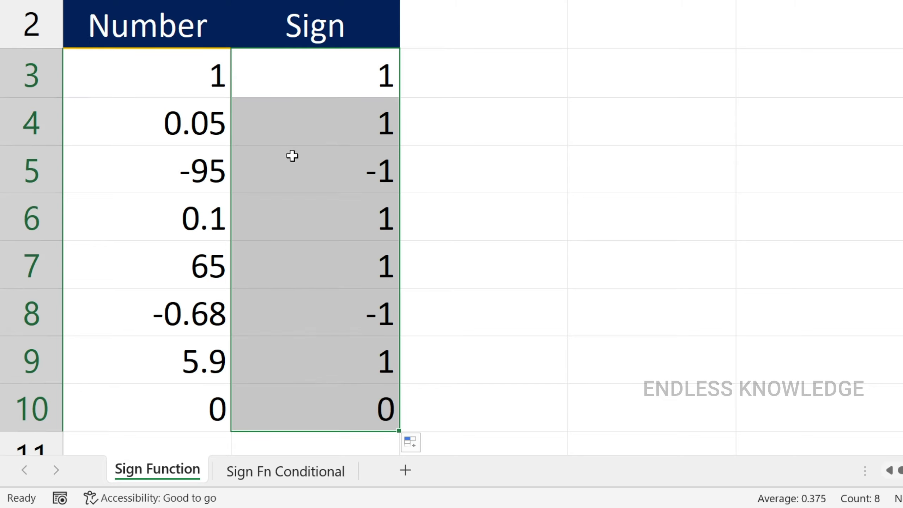
left_click_drag(162, 81, 167, 124)
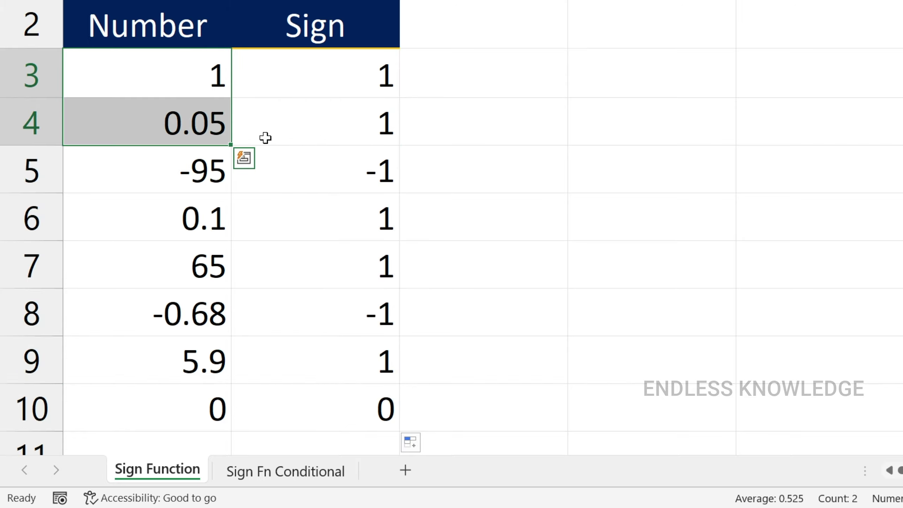
Compare numbers with their signs: positives give 1, -95 gives -1, zero gives 0.
left_click_drag(354, 75, 354, 120)
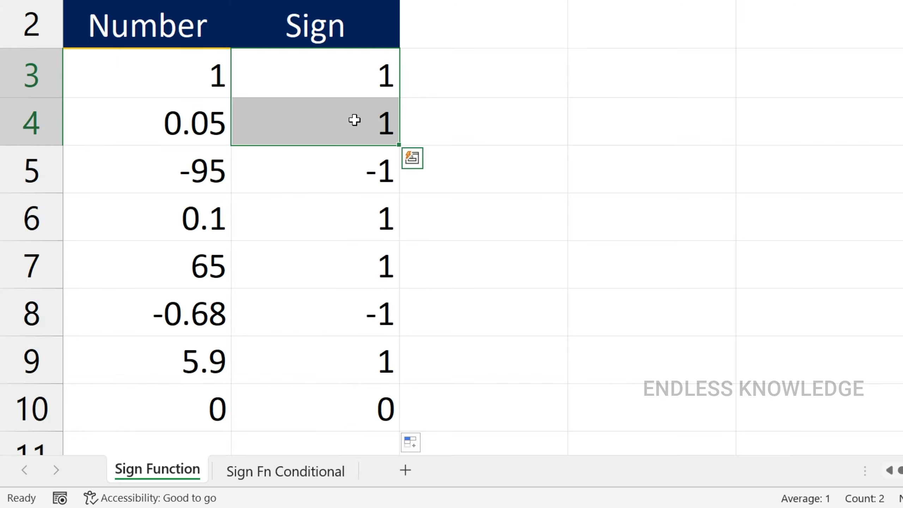
left_click(186, 173)
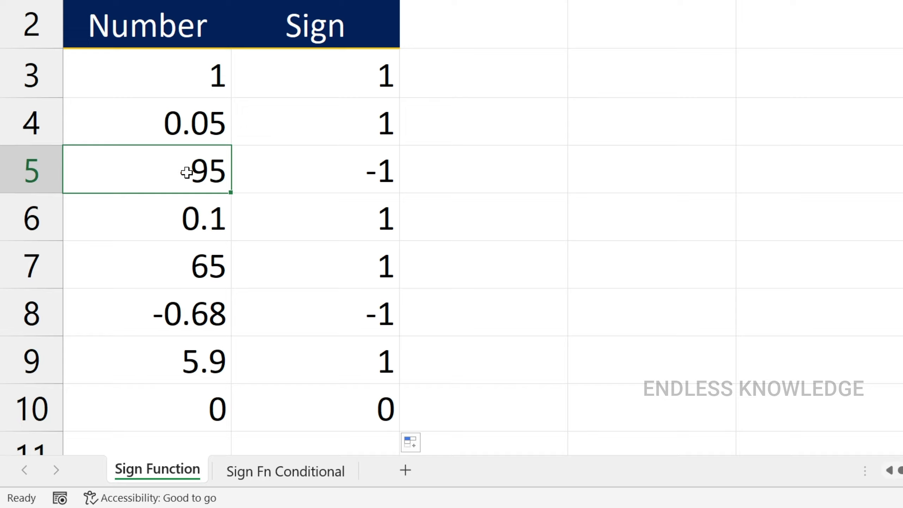
left_click(343, 179)
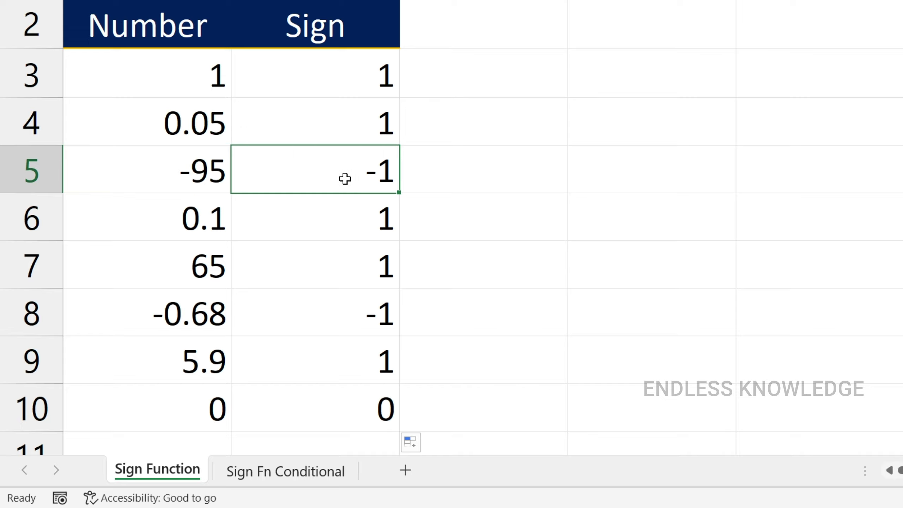
left_click(164, 405)
left_click(346, 400)
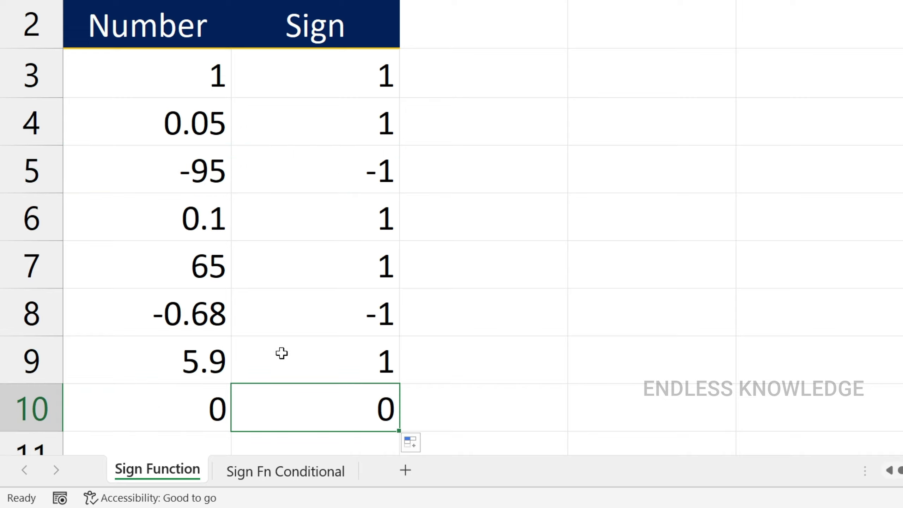
Enter '.' in A7 to produce #VALUE!, then undo to restore 65.
left_click(177, 251)
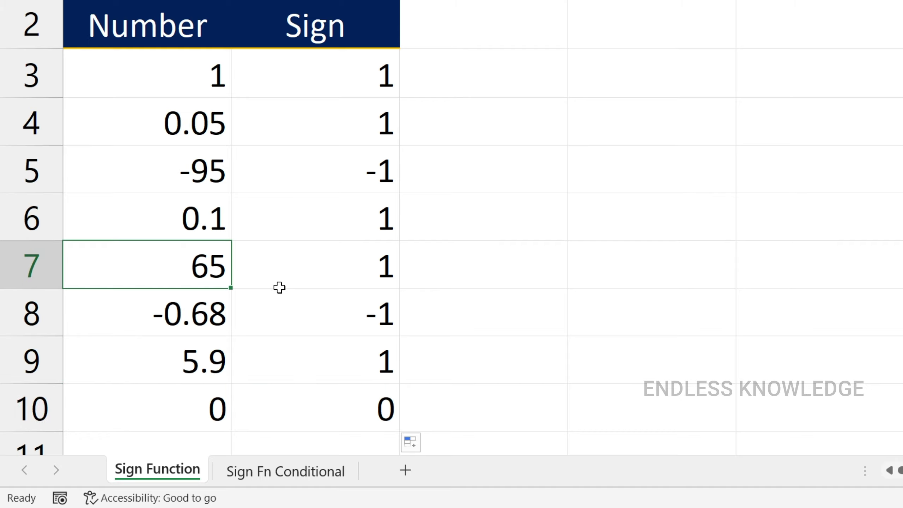
type(".")
key("Return")
key("Up")
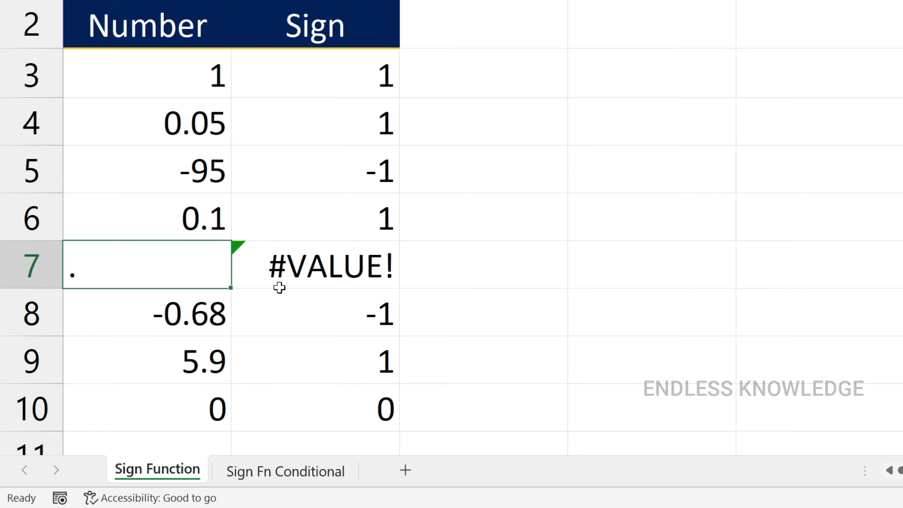
key("ctrl+z")
Select the sign results B3:B10 and switch to the Sign Fn Conditional sheet.
left_click(216, 221)
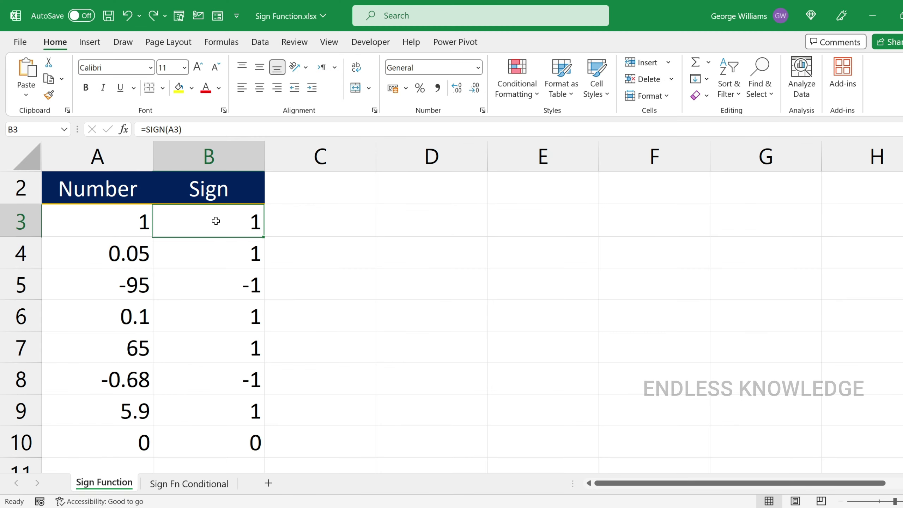
left_click_drag(216, 220, 227, 440)
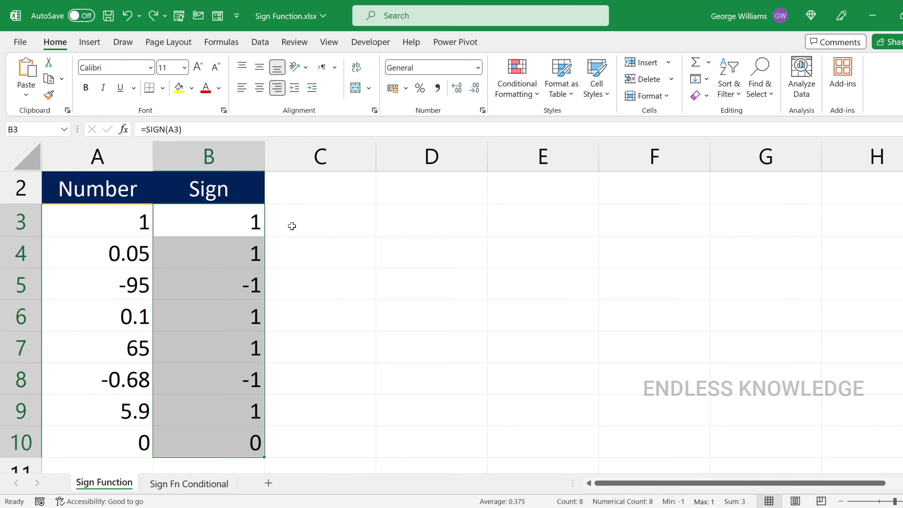
left_click(292, 226)
Review the month list and the B3 Income and D3 Savings formulas, then select Savings D3:D14.
left_click(181, 490)
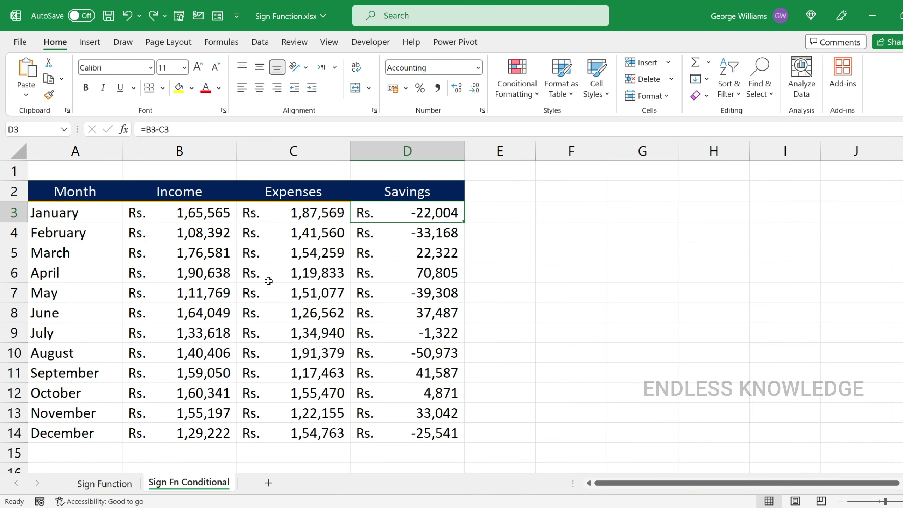
left_click(108, 211)
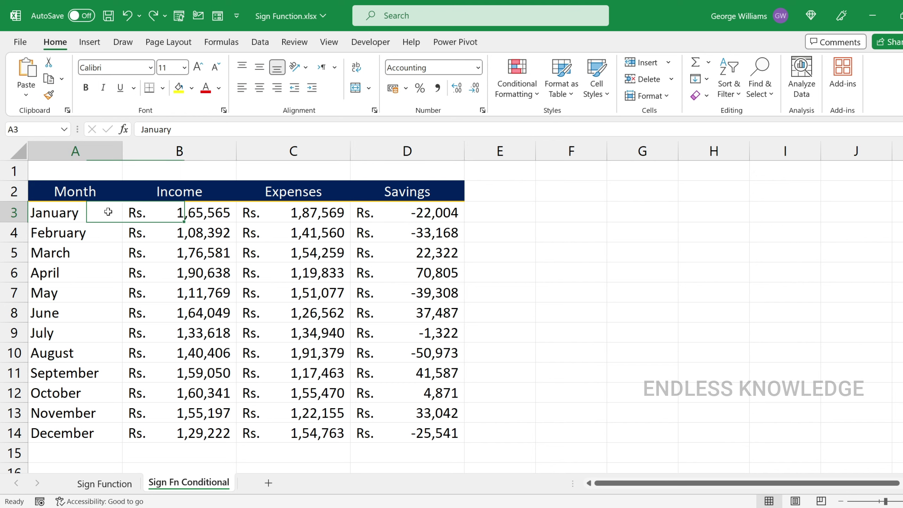
left_click_drag(108, 212, 105, 390)
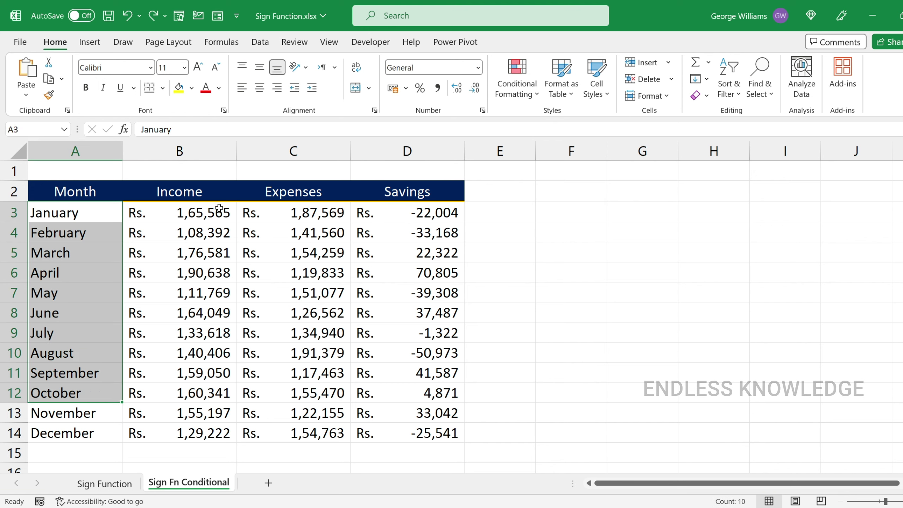
left_click(289, 219)
left_click(224, 212)
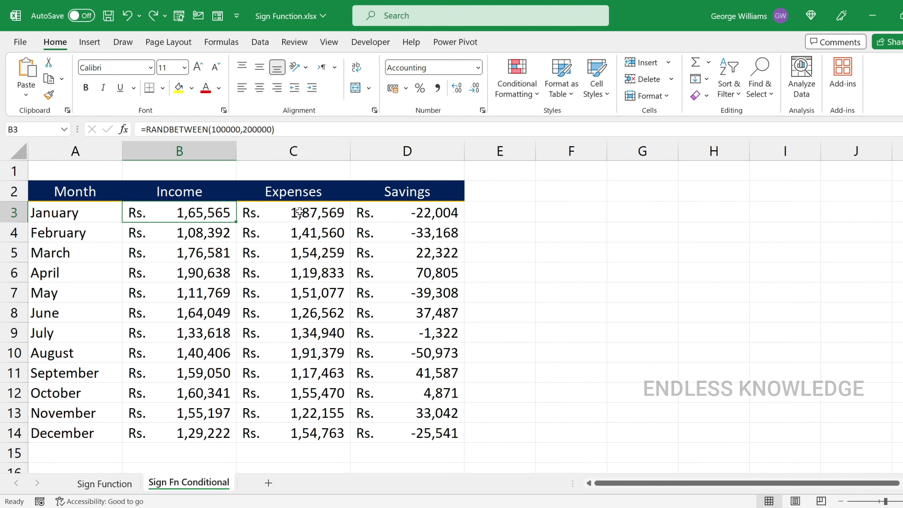
left_click(420, 215)
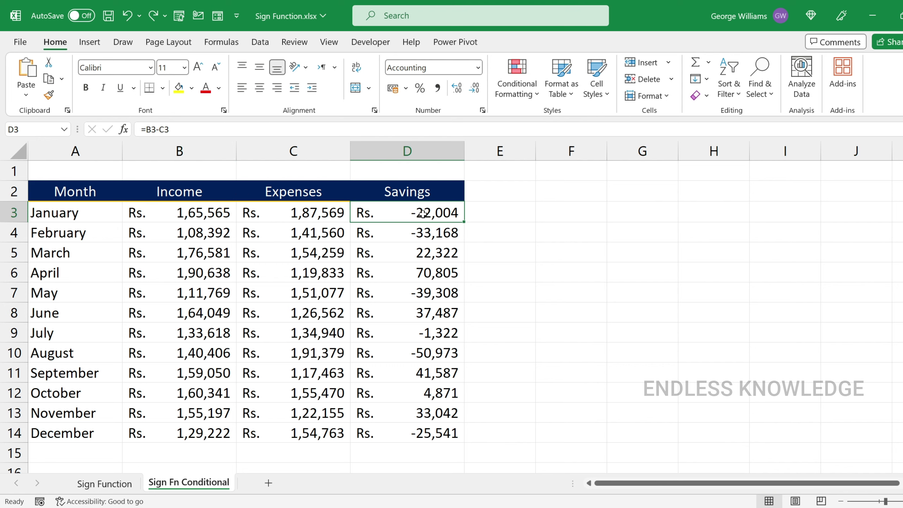
left_click_drag(422, 214, 412, 425)
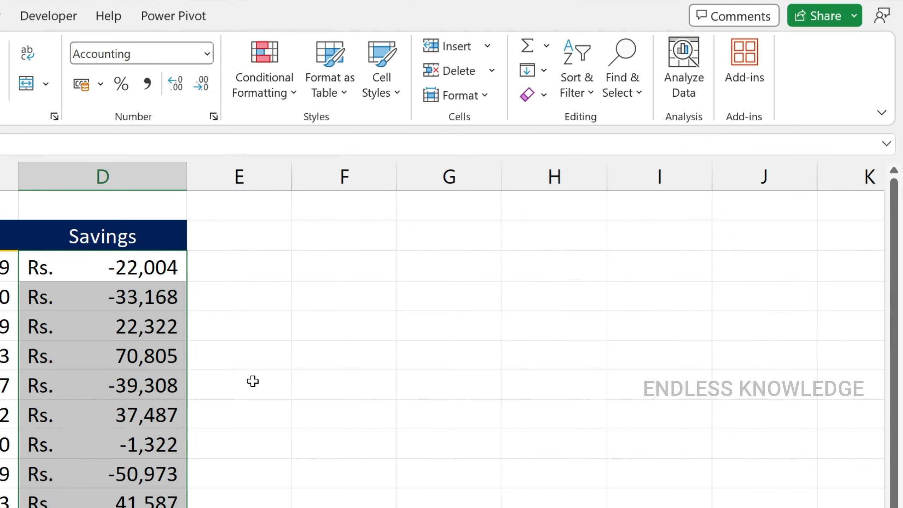
left_click(253, 381)
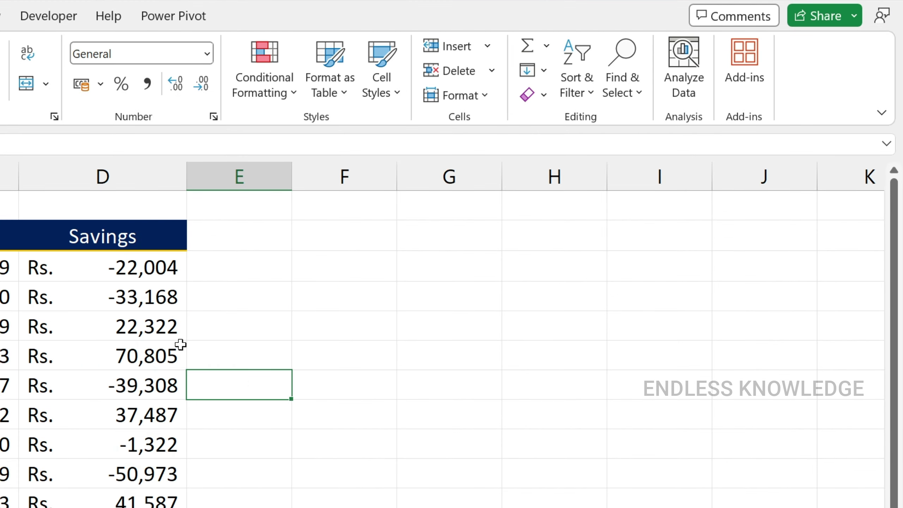
mouse_move(144, 266)
left_mouse_down()
mouse_move(151, 266)
mouse_move(147, 505)
left_mouse_up()
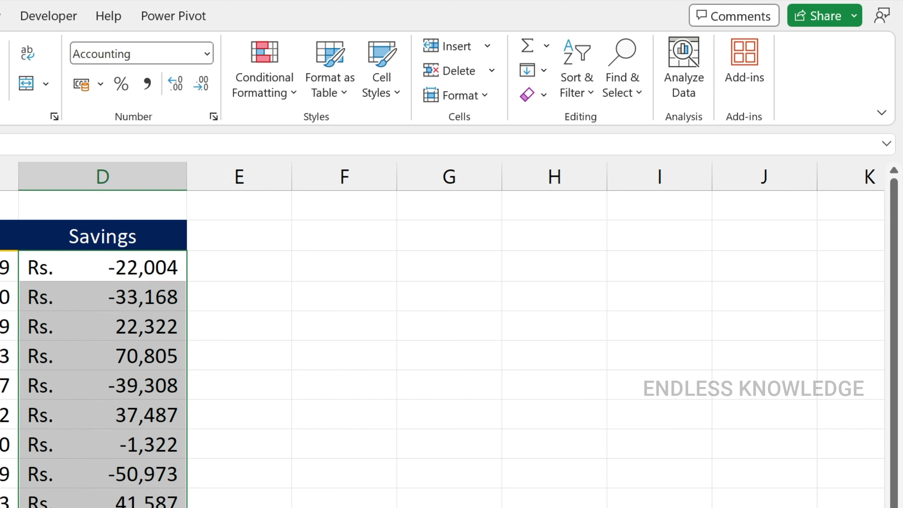
Create a new formula-based conditional rule =SIGN($D3)=1 for the Savings cells.
left_click(268, 96)
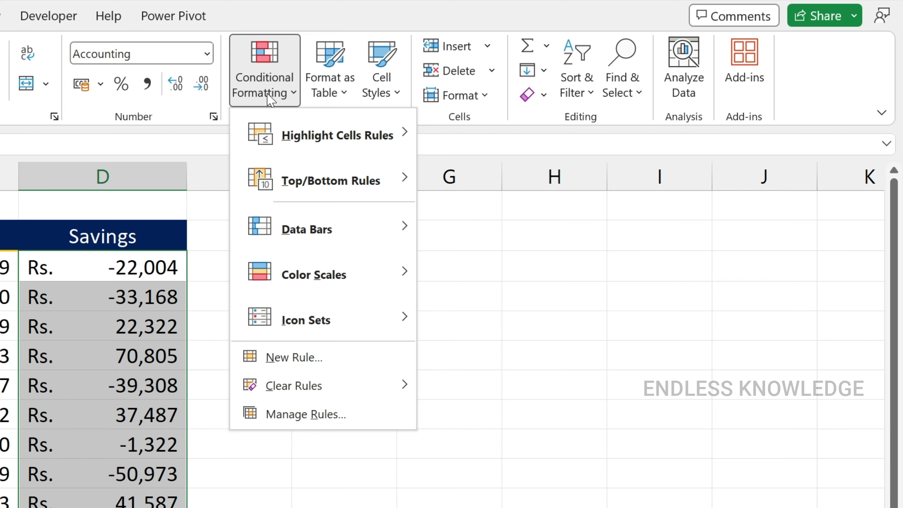
left_click(315, 356)
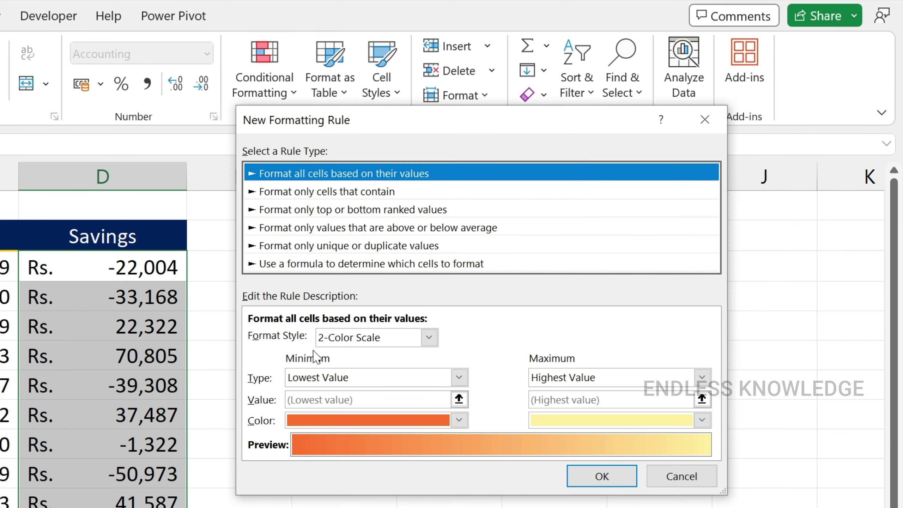
left_click(309, 265)
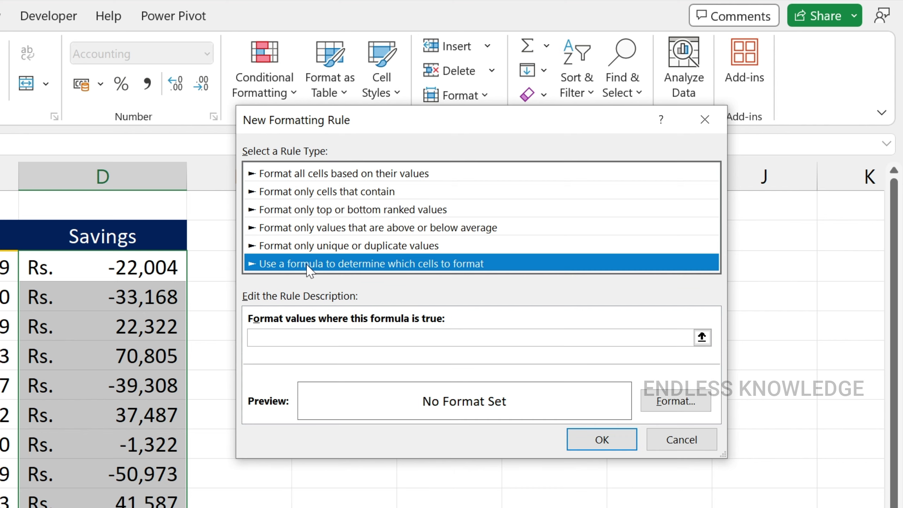
left_click(299, 338)
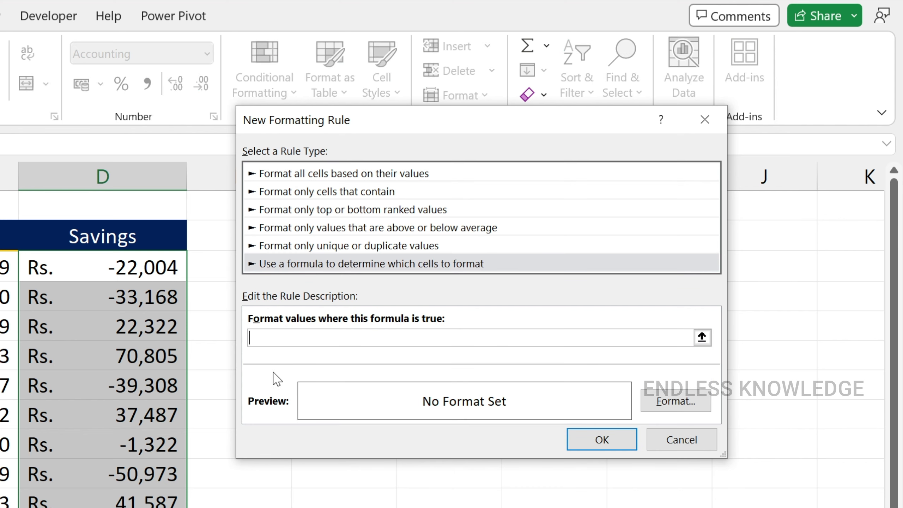
type("=sig")
type("n(")
left_click(157, 266)
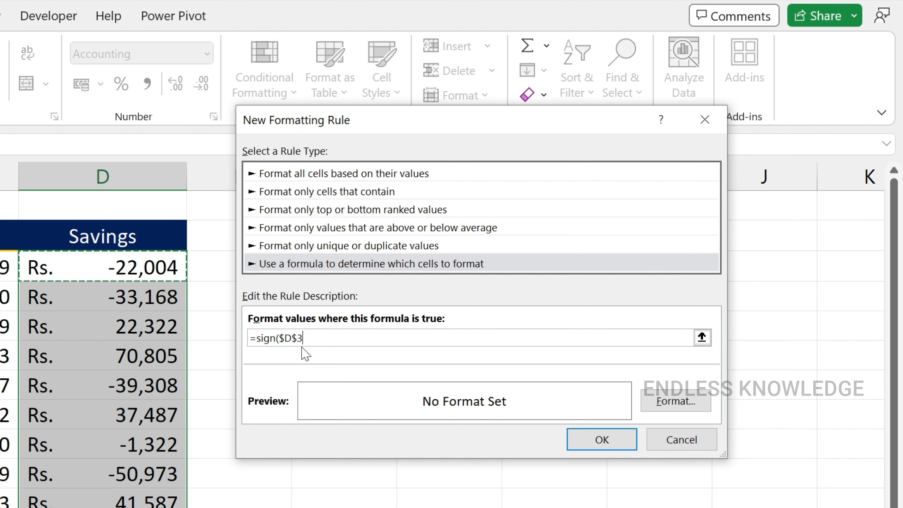
key("F4")
key("F4")
type(")=")
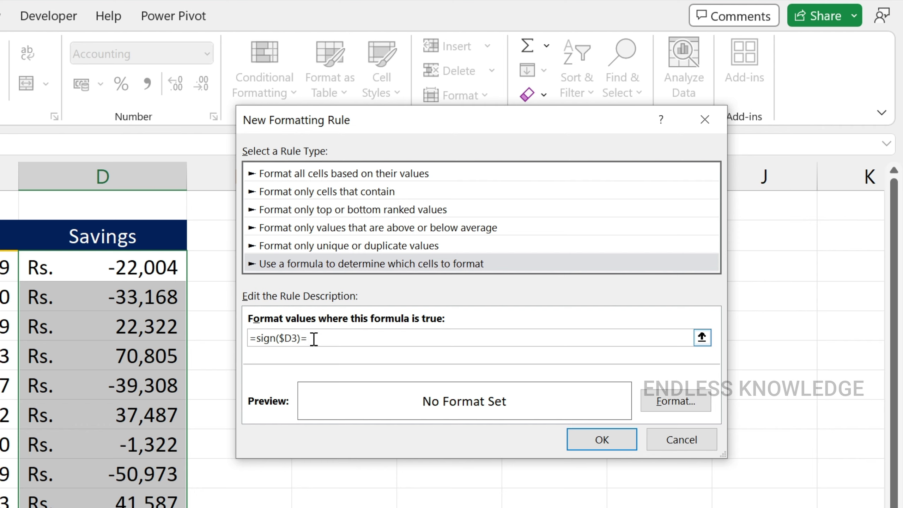
type("1")
Give the rule a light green fill and apply it to the Savings cells.
left_click(675, 400)
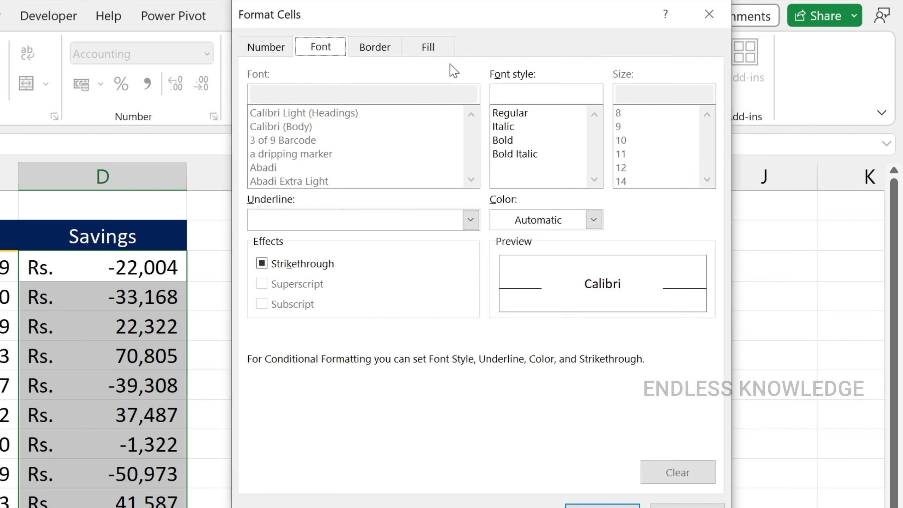
left_click(439, 50)
left_click(420, 154)
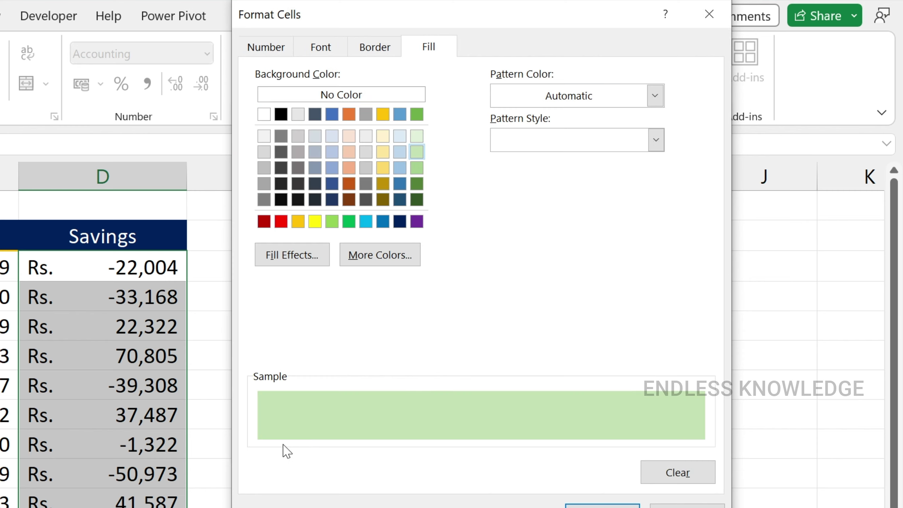
left_click(600, 506)
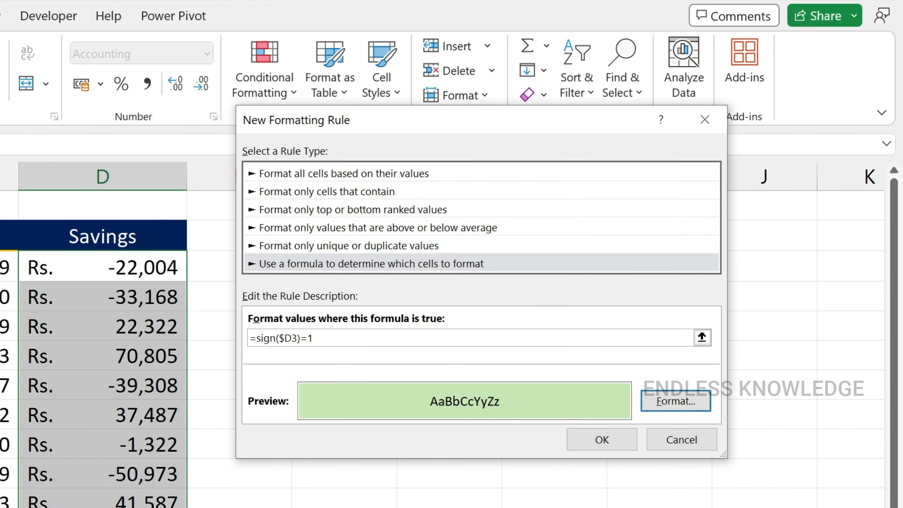
left_click(601, 440)
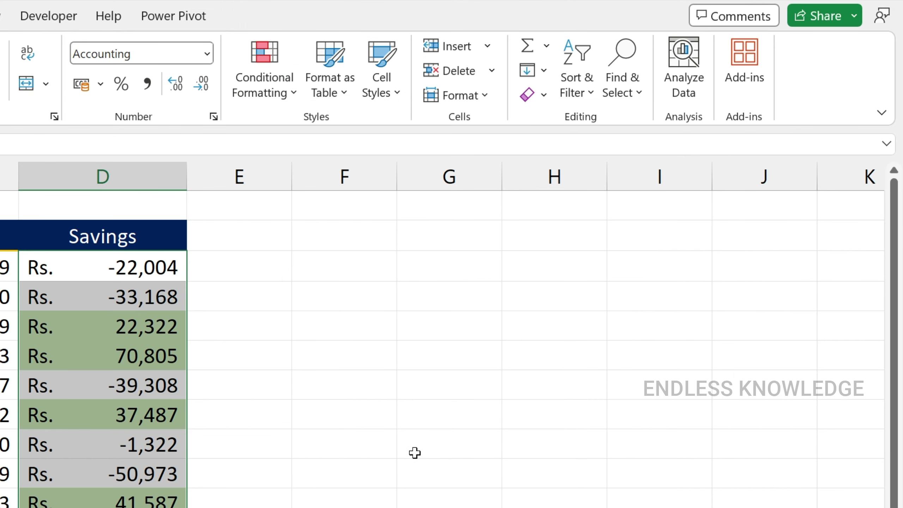
Duplicate the green rule twice in the Conditional Formatting Rules Manager.
left_click(264, 67)
left_click(284, 288)
left_click(415, 263)
left_click(416, 263)
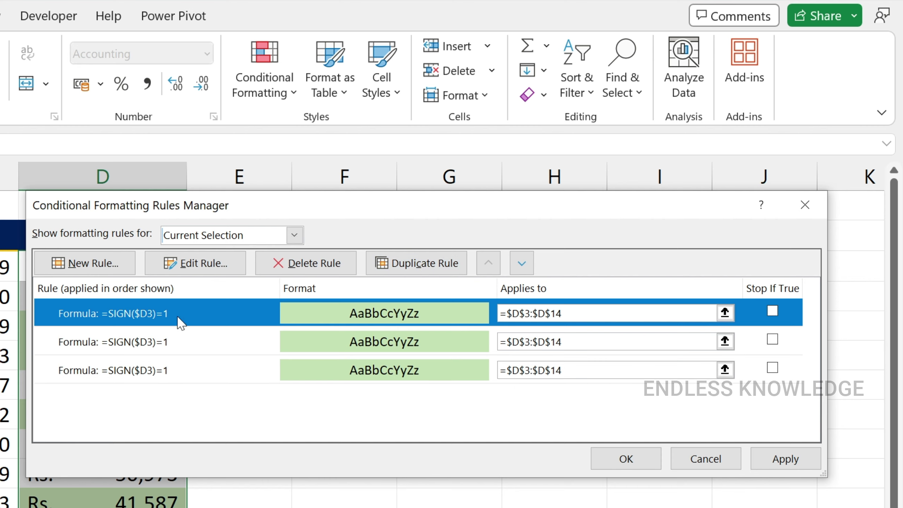
Change the second rule to =SIGN($D3)=-1 with a pink 255/149/149 fill.
left_click(176, 342)
double_click(181, 344)
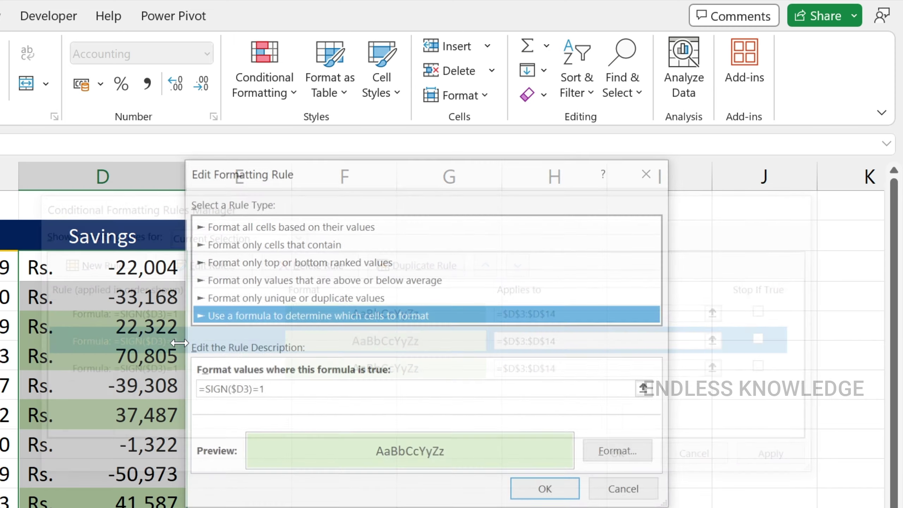
left_click(278, 391)
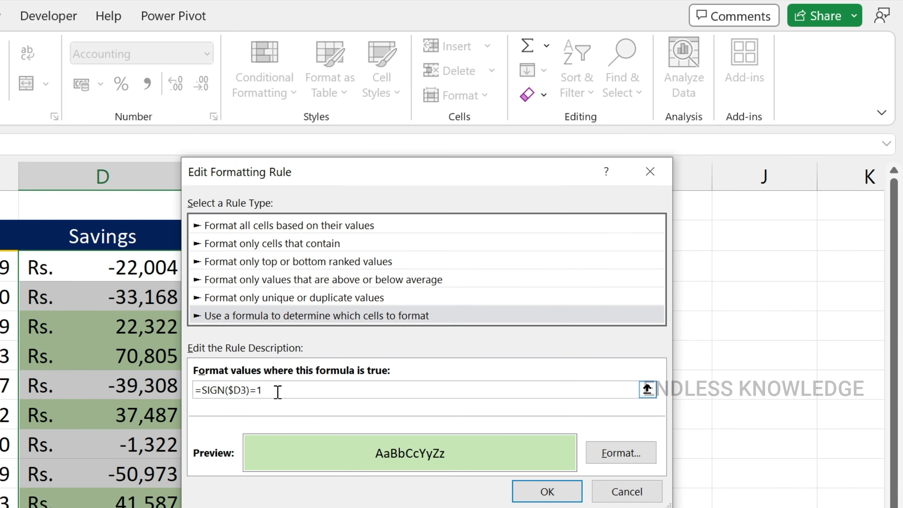
key("Left")
type("-")
left_click(628, 458)
left_click(316, 289)
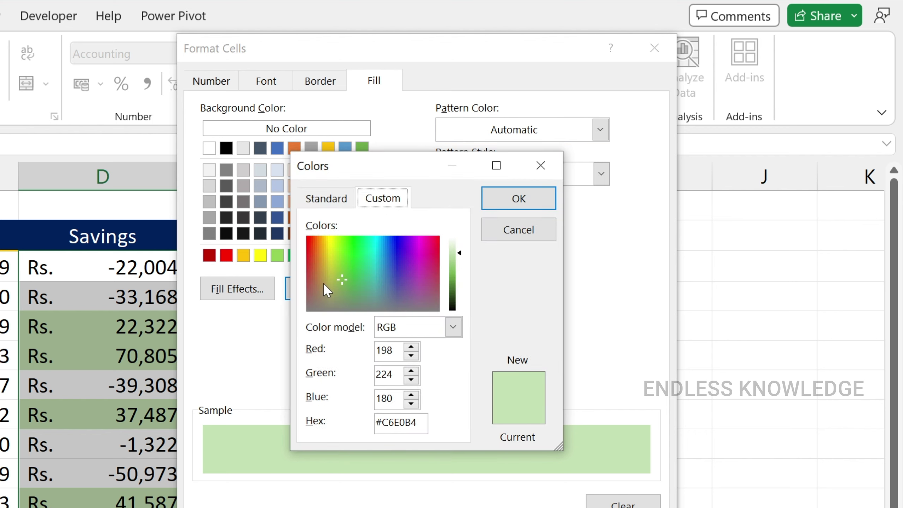
left_click(308, 237)
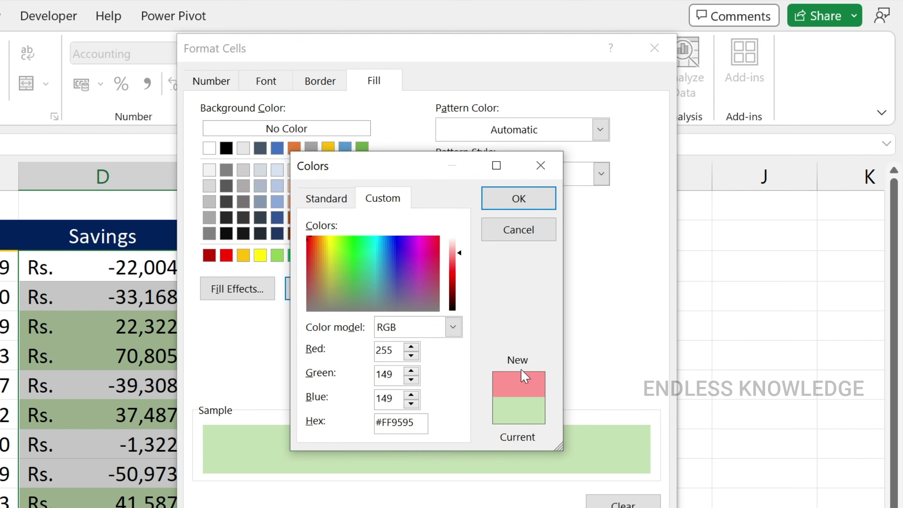
left_click(528, 208)
left_click(571, 505)
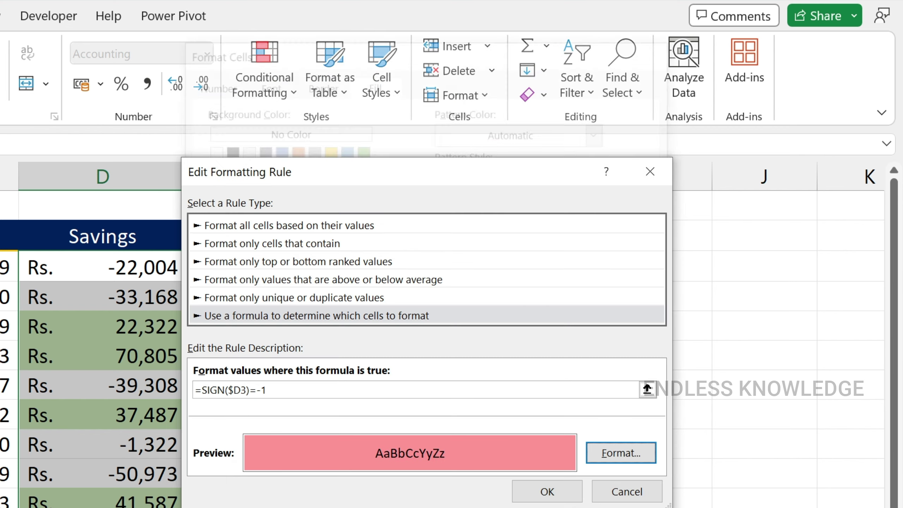
left_click(559, 490)
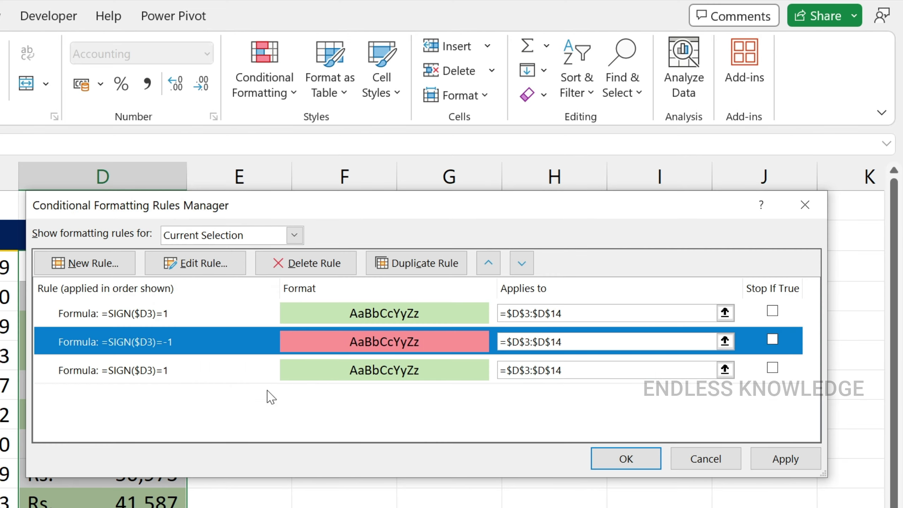
Change the third rule to =SIGN($D3)=0 with a yellow fill, then apply all rules.
left_click(164, 377)
double_click(176, 378)
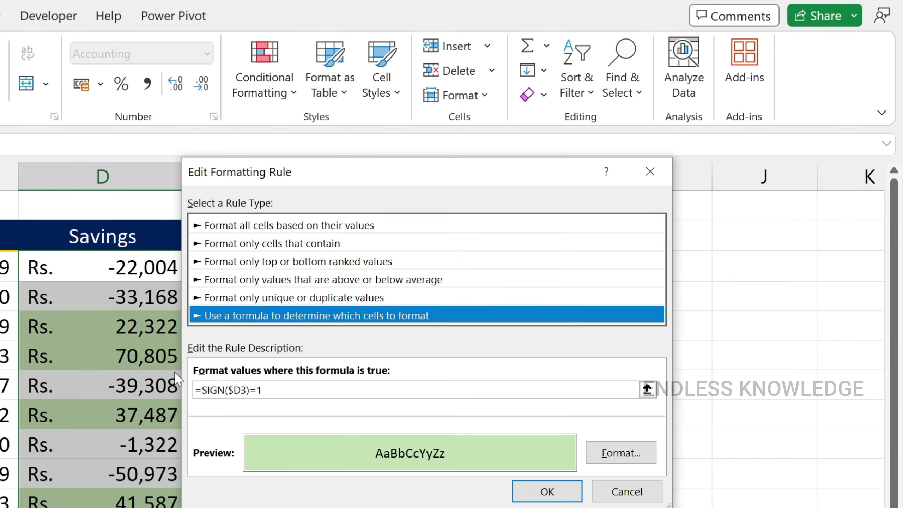
left_click(287, 390)
key("BackSpace")
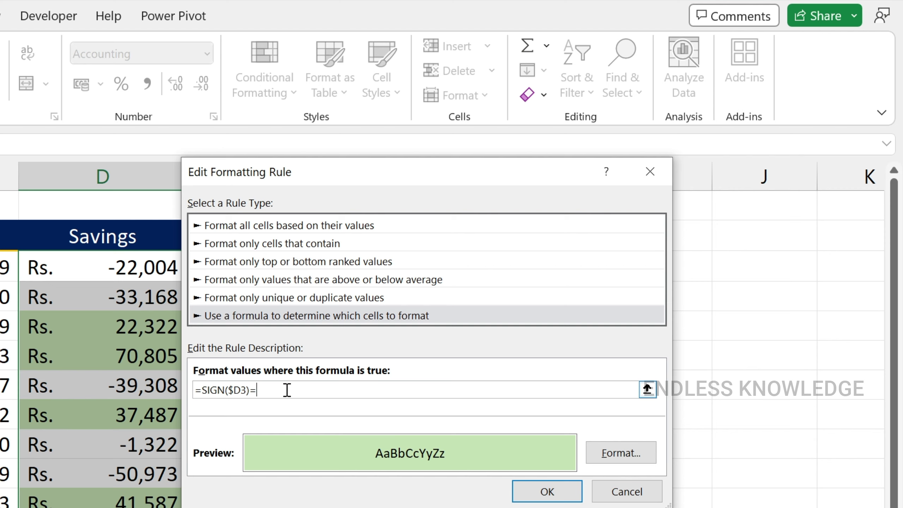
type("0")
left_click(606, 451)
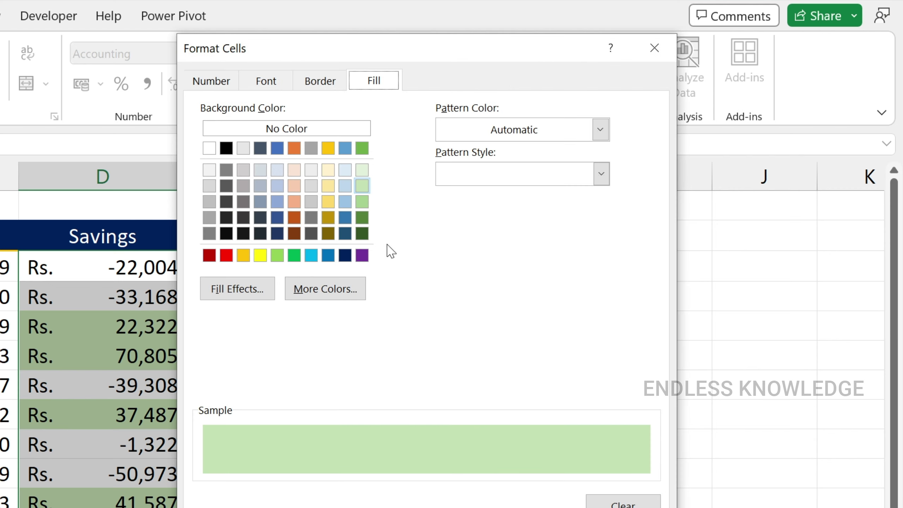
left_click(327, 186)
left_click(537, 506)
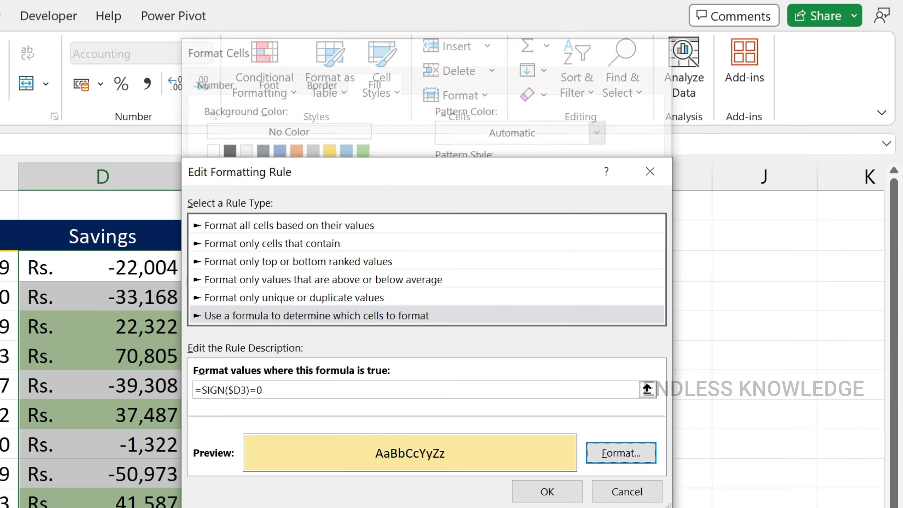
left_click(538, 504)
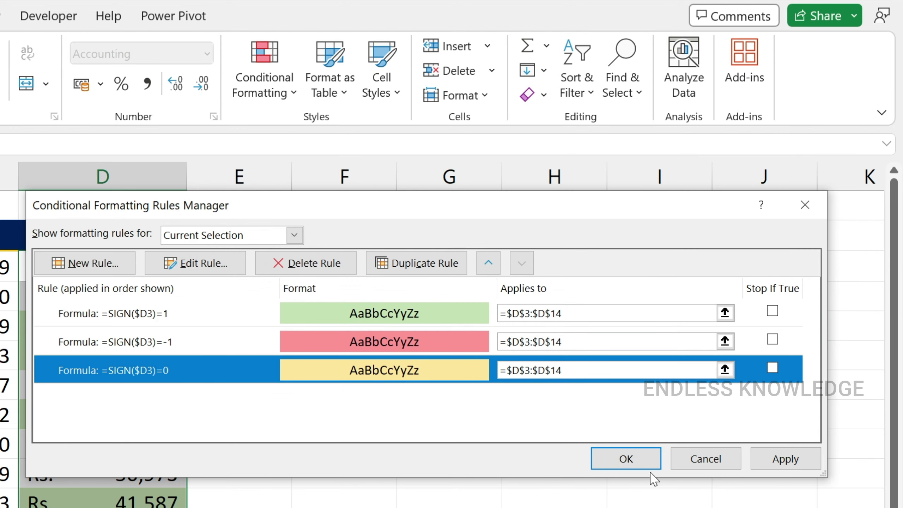
left_click(763, 459)
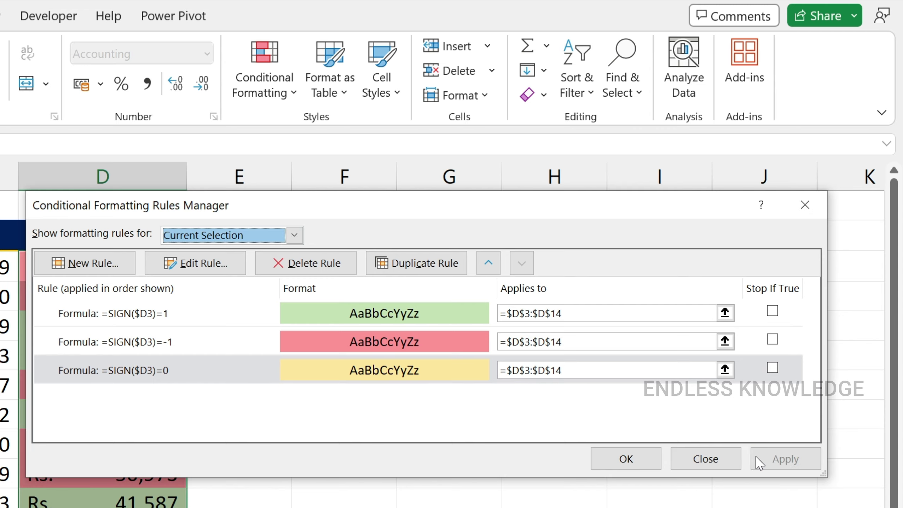
left_click(634, 462)
Recalculate twice with F9 to regenerate Income and Expenses and watch the Savings colours update.
left_click(225, 391)
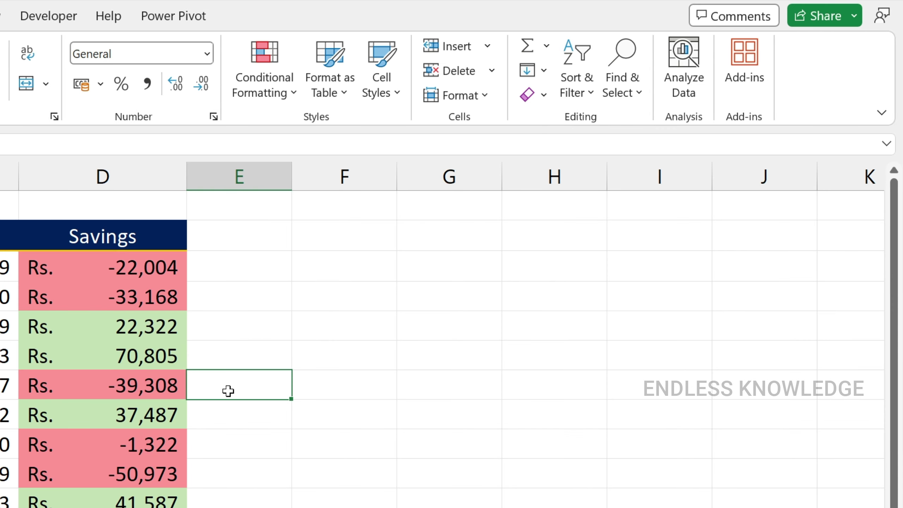
left_click(276, 96)
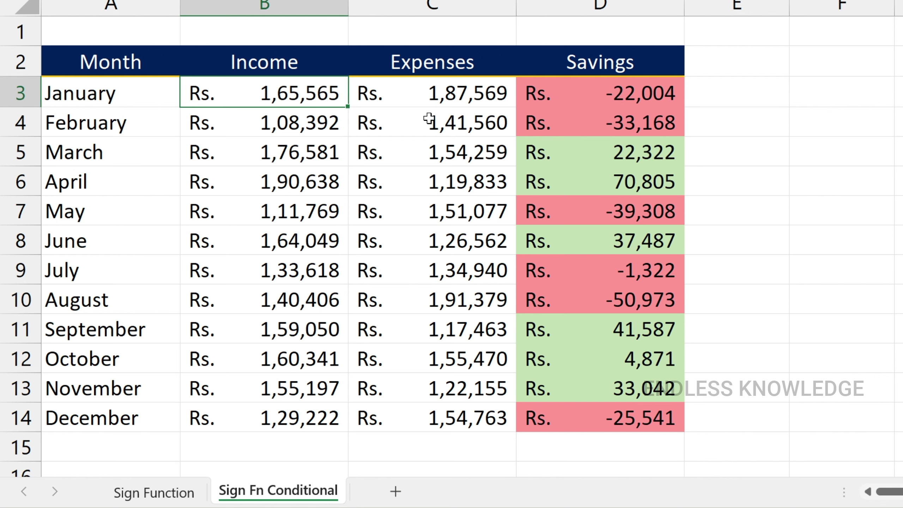
key("F9")
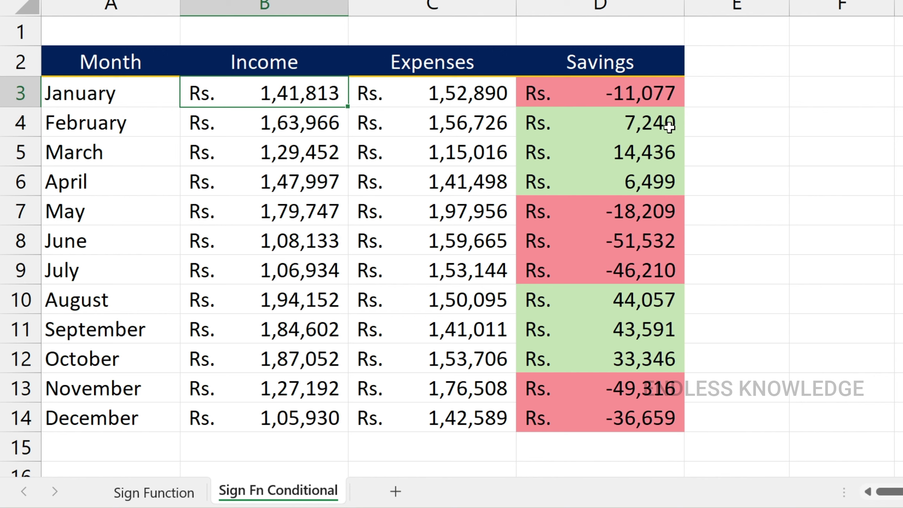
left_click_drag(669, 127, 651, 175)
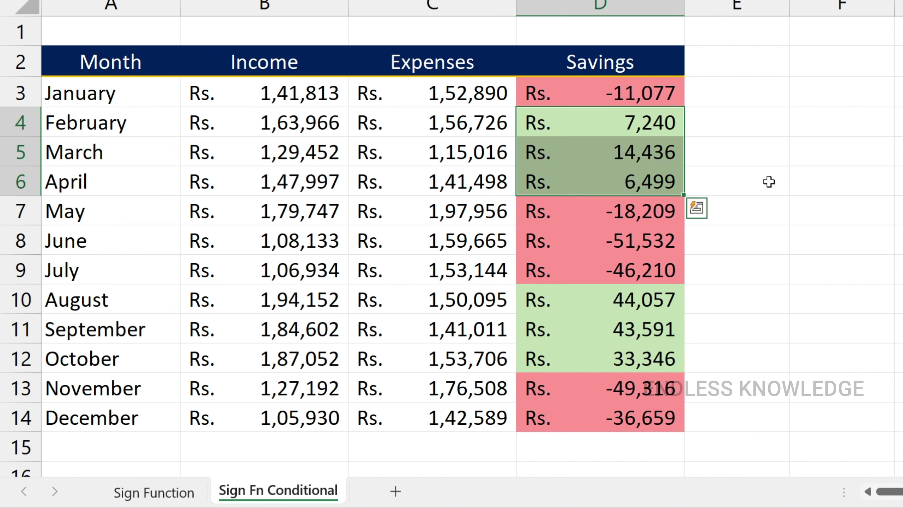
left_click(736, 181)
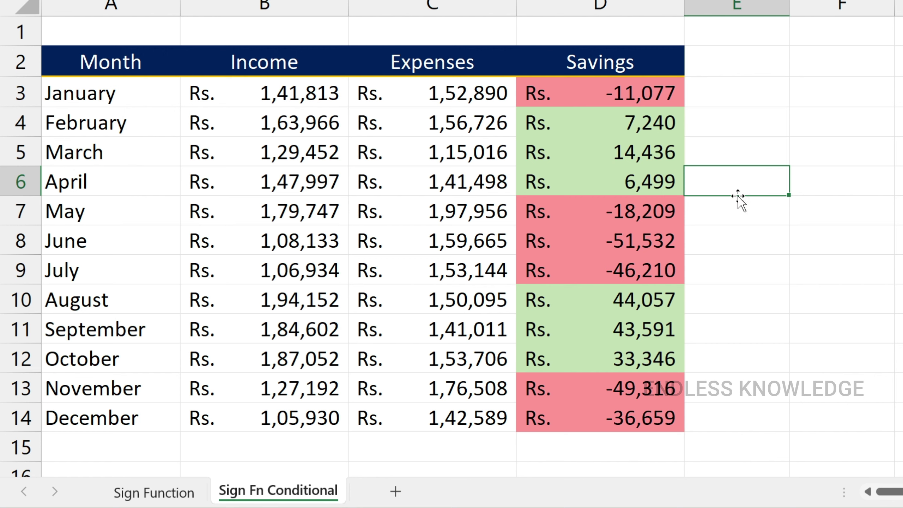
key("F9")
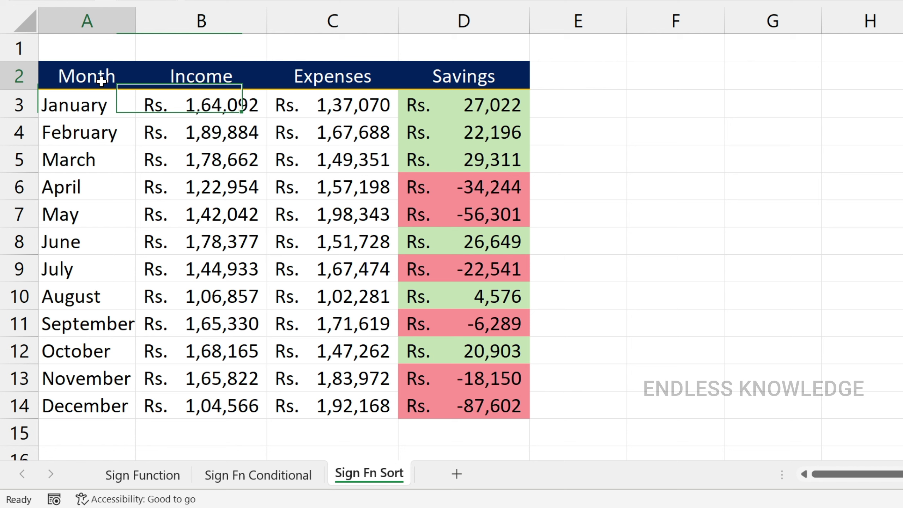
Add filter dropdowns to the Month–Savings headers with Ctrl+Shift+L and view the Savings filter options.
left_click_drag(100, 76, 441, 77)
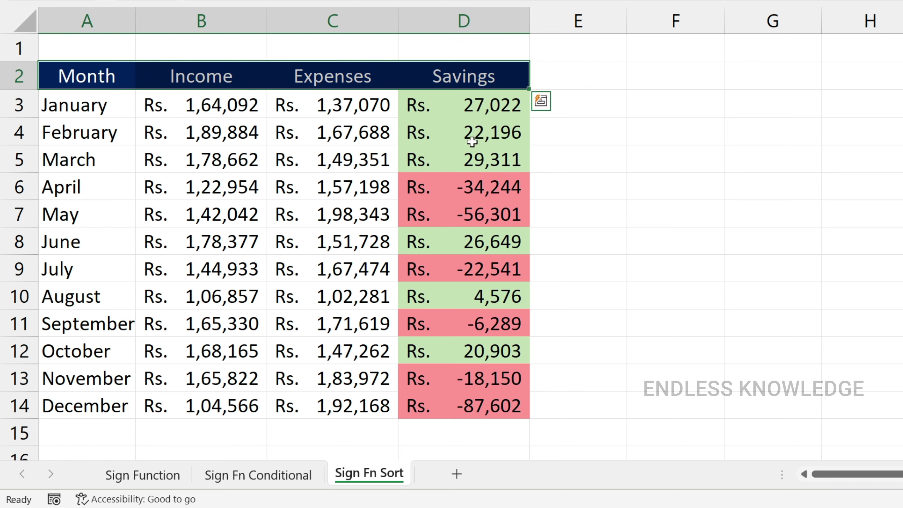
key("ctrl+shift+l")
left_click(464, 77)
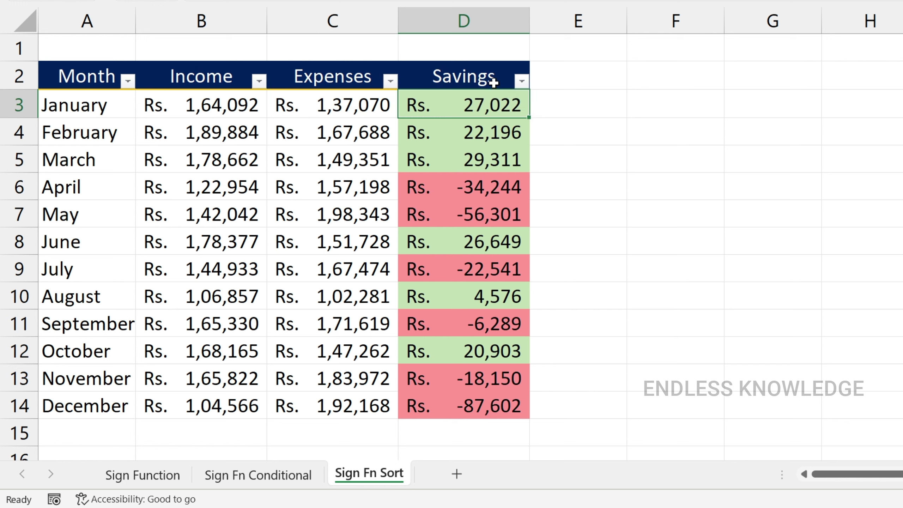
left_click(521, 82)
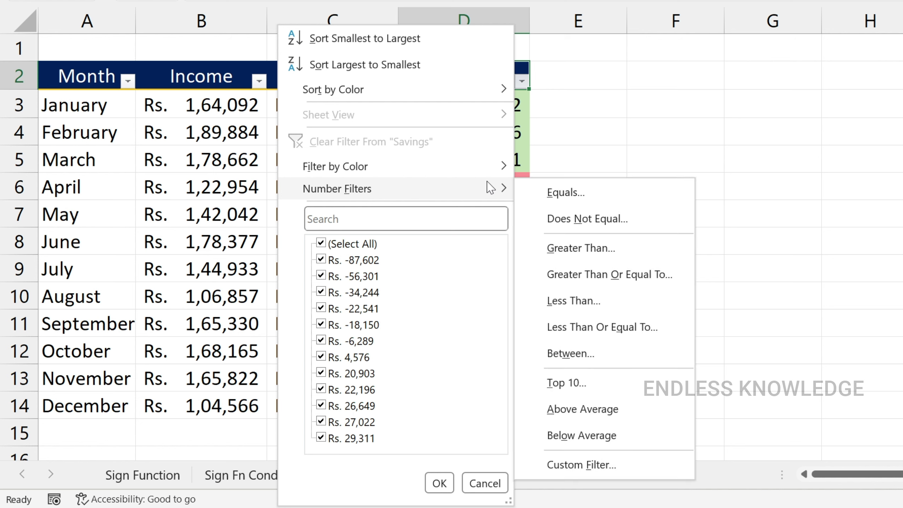
mouse_move(402, 89)
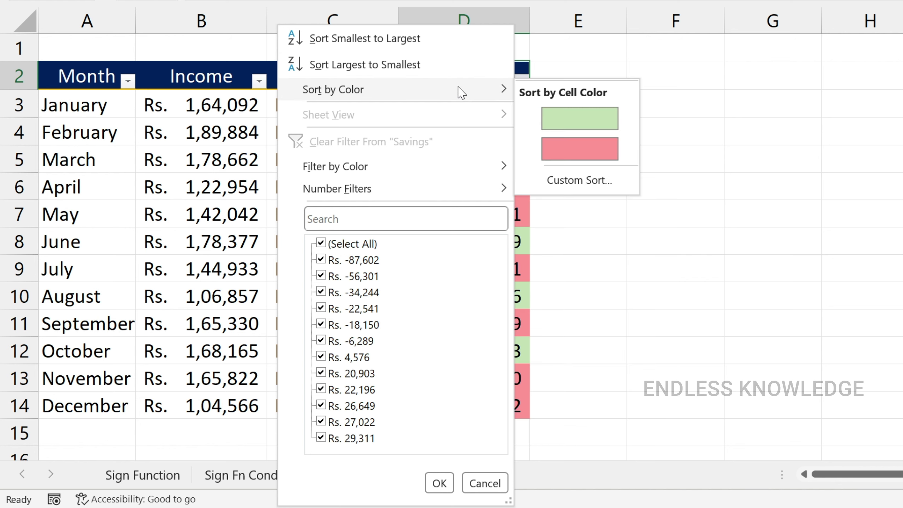
key("Escape")
Select the Savings values D3:D14, narrow to D3, and open the Helper column's filter.
left_click_drag(493, 107, 501, 396)
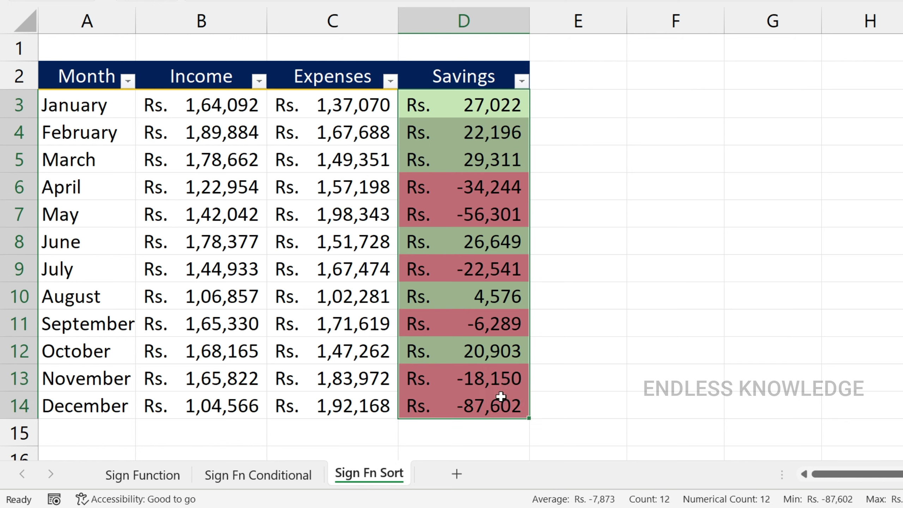
left_click(494, 111)
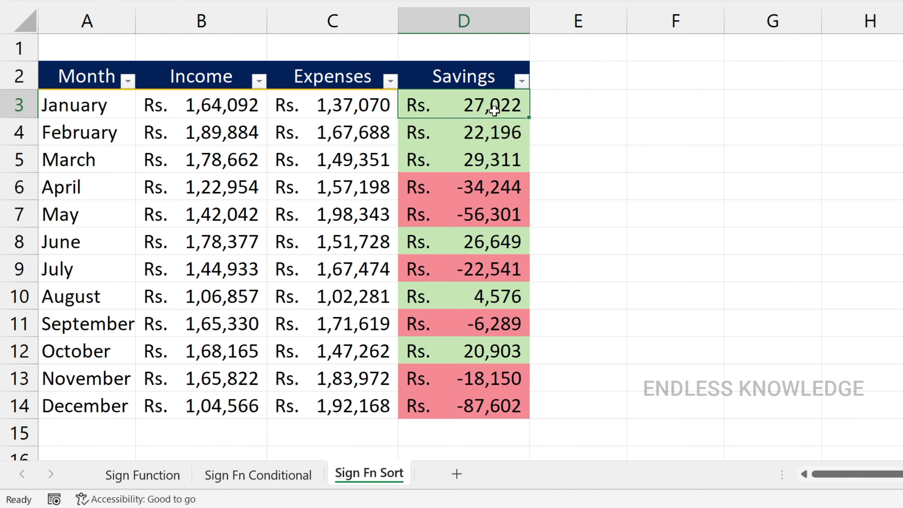
left_click(619, 81)
Filter the Helper column to value 1 only, leaving the six positive-Savings months.
left_click(418, 244)
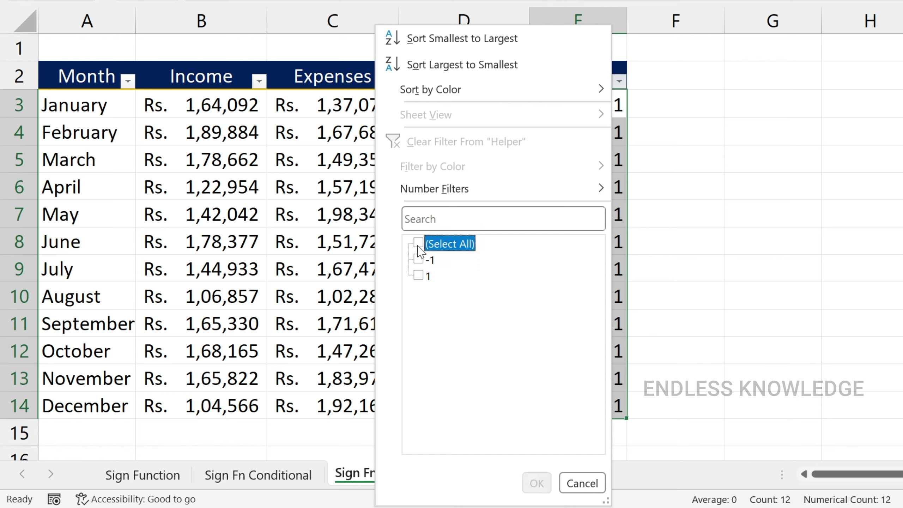
left_click(418, 276)
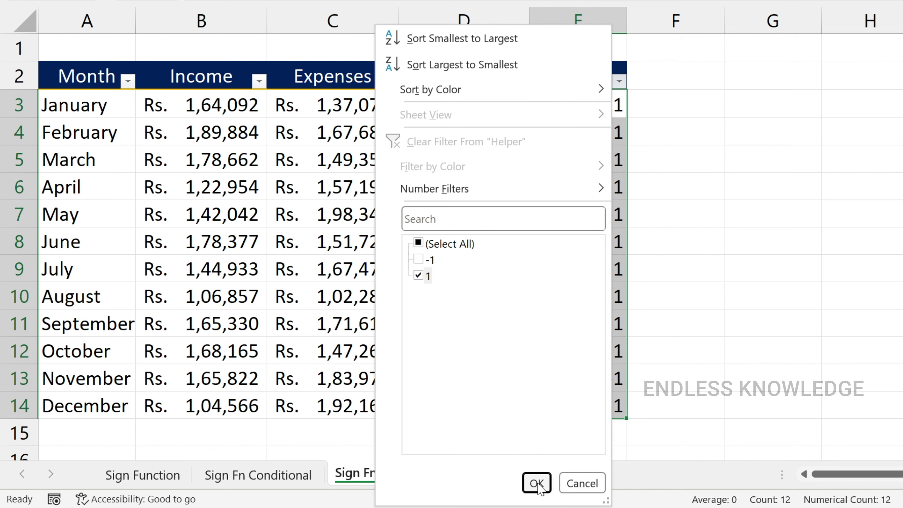
left_click(536, 482)
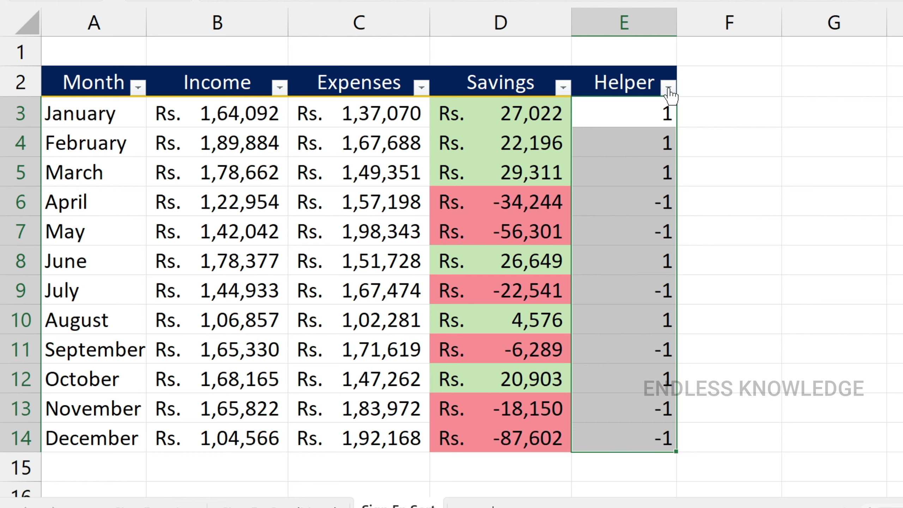
Sort all 12 months by Helper smallest to largest so the six loss months lead, then check D8.
left_click(667, 88)
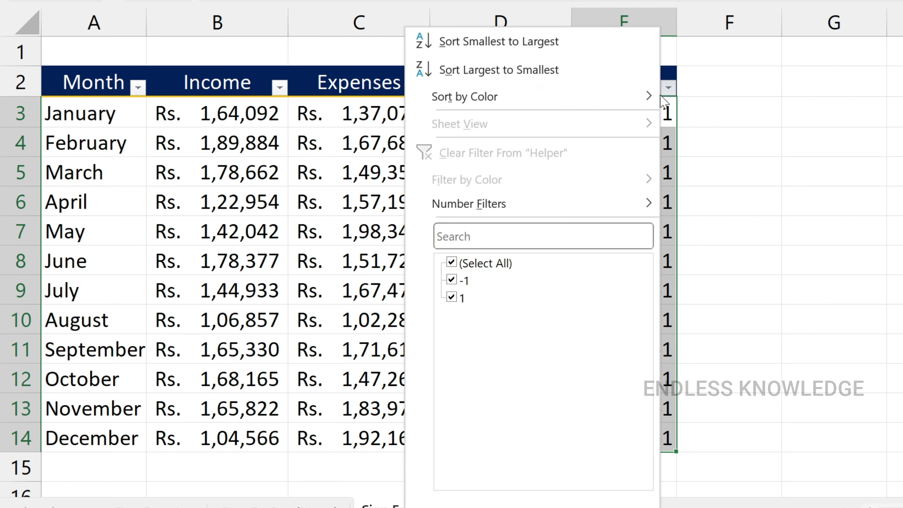
mouse_move(494, 97)
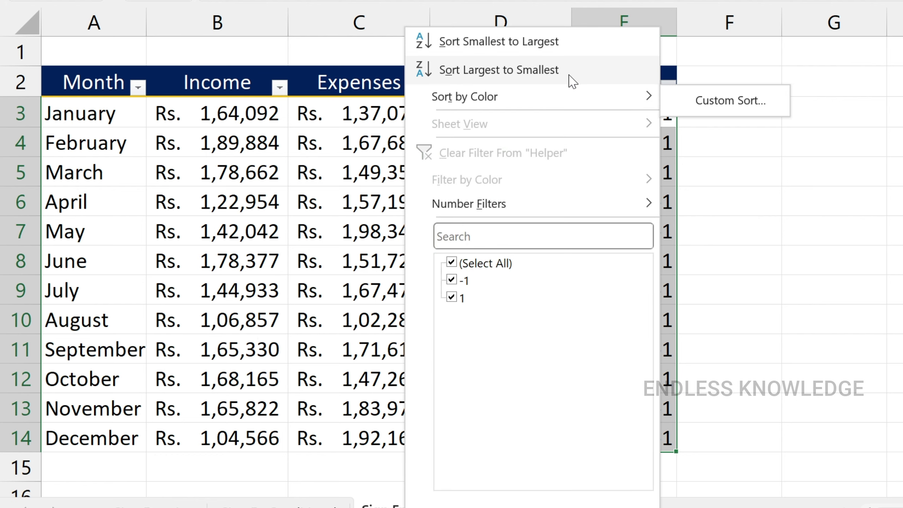
left_click(499, 42)
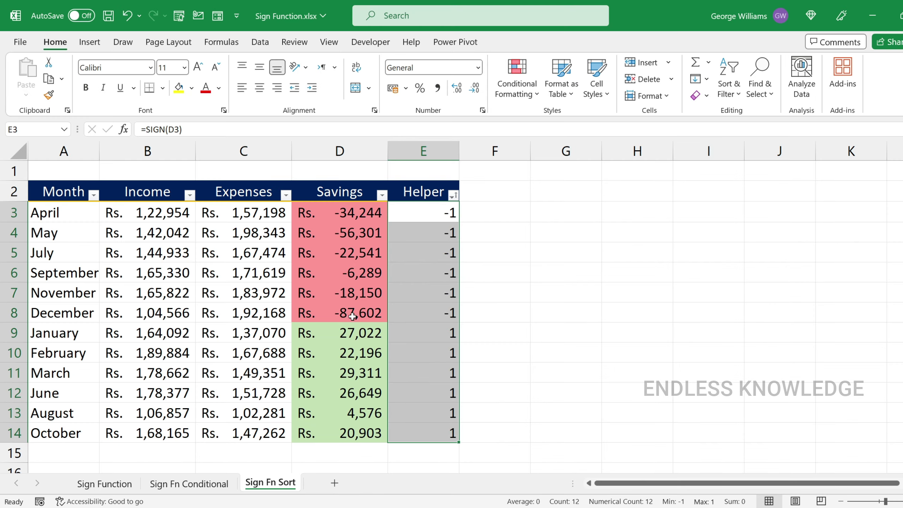
left_click(352, 314)
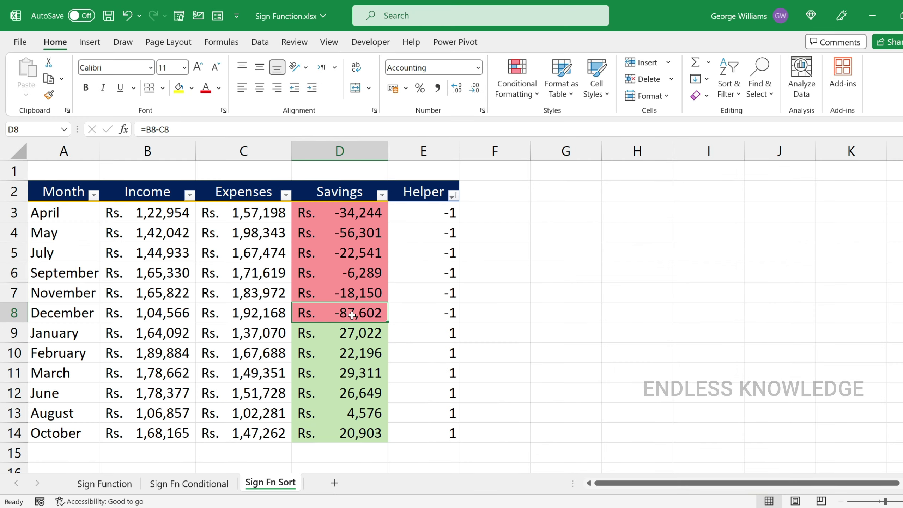